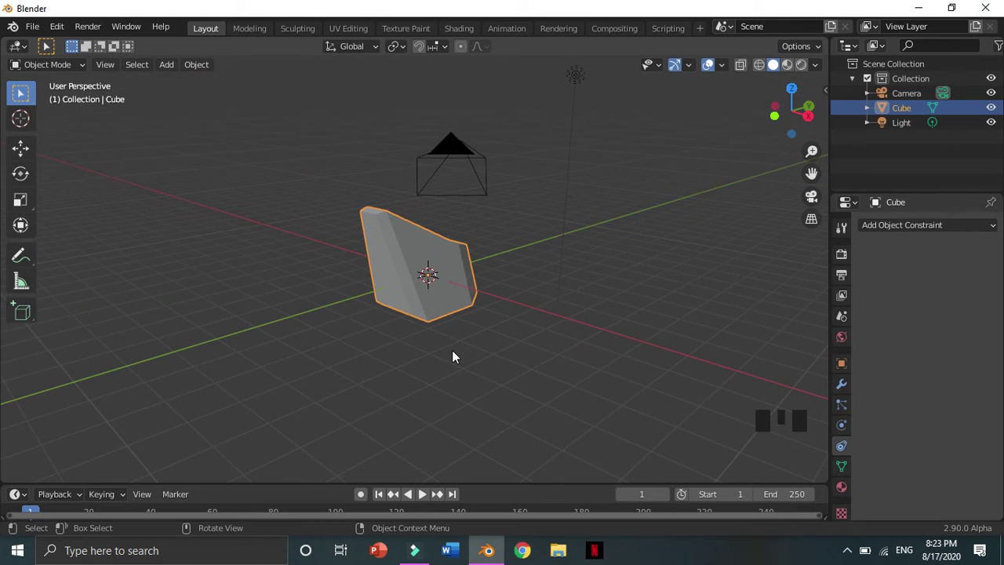
Step: Add a Bezier circle at the world origin and scale it up almost ten times so it surrounds the mesh object
{"action": "middle_click_drag", "start_coordinate": [492, 309], "coordinate": [395, 293]}
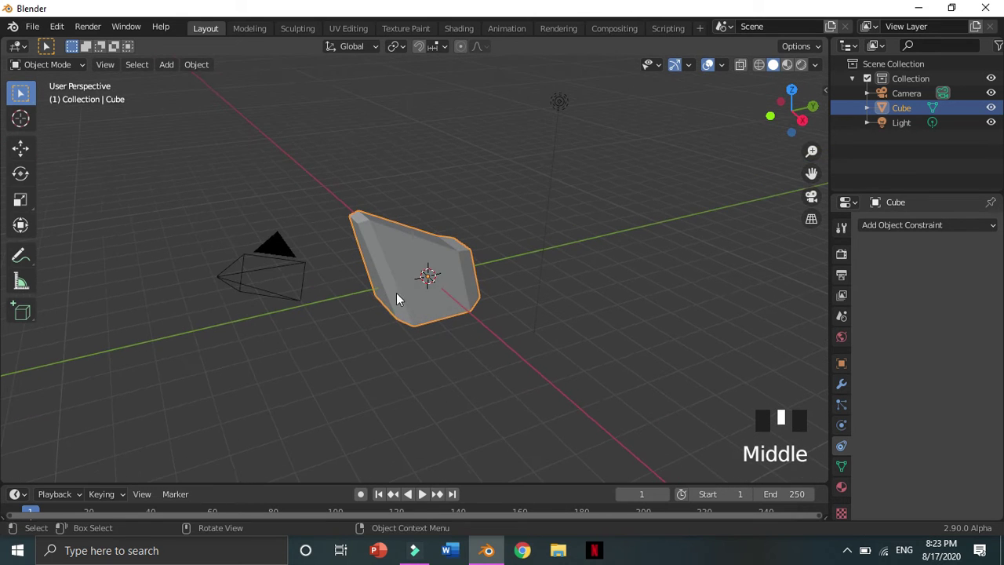
{"action": "left_click", "coordinate": [222, 278]}
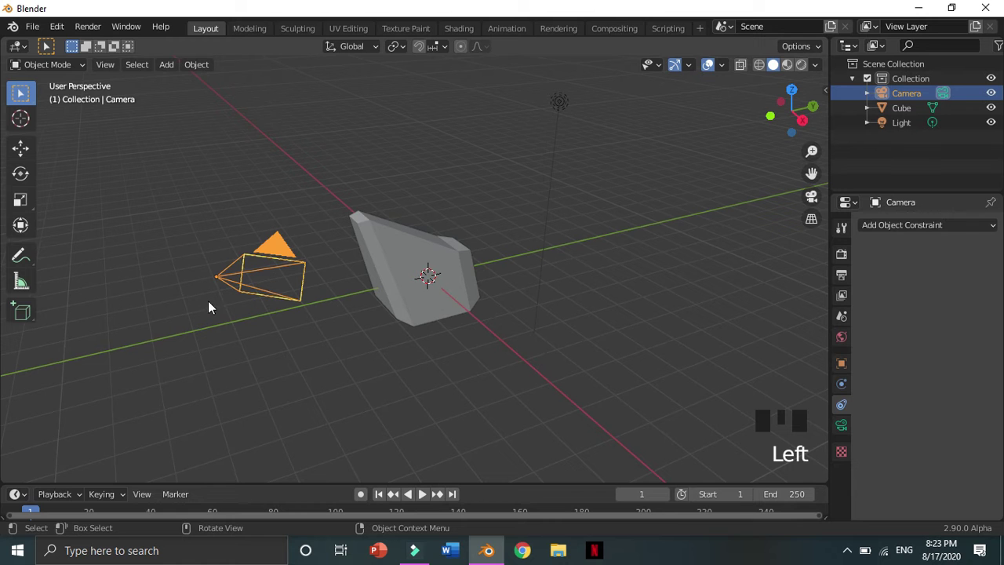
{"action": "middle_click_drag", "start_coordinate": [375, 335], "coordinate": [205, 328]}
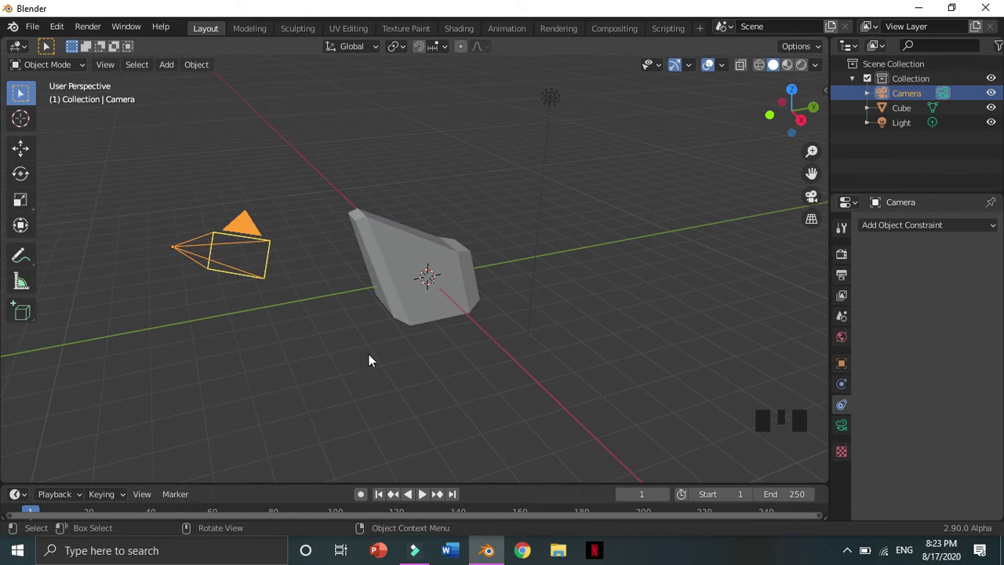
{"action": "left_click", "coordinate": [399, 353]}
{"action": "key", "text": "shift+a"}
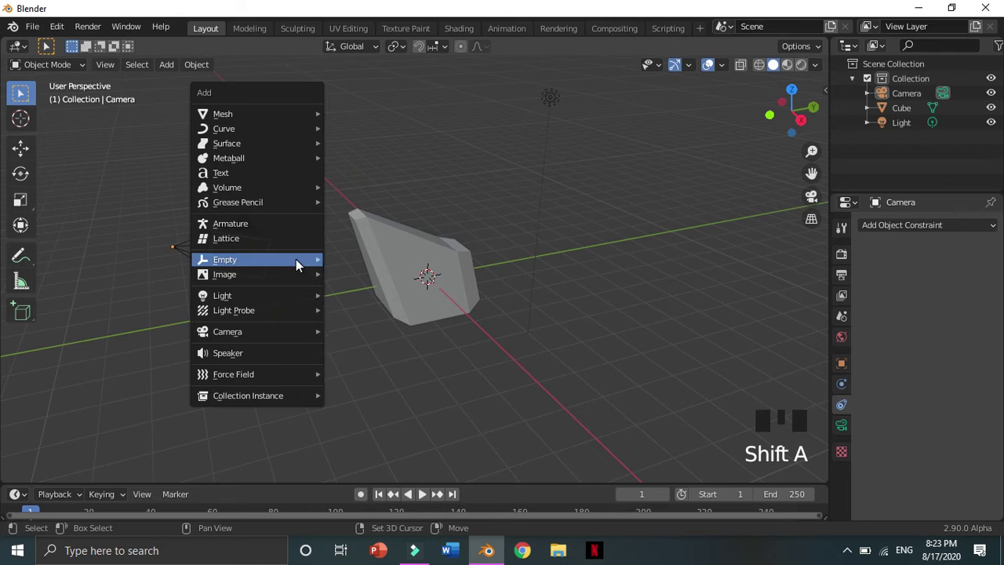
{"action": "mouse_move", "coordinate": [298, 125]}
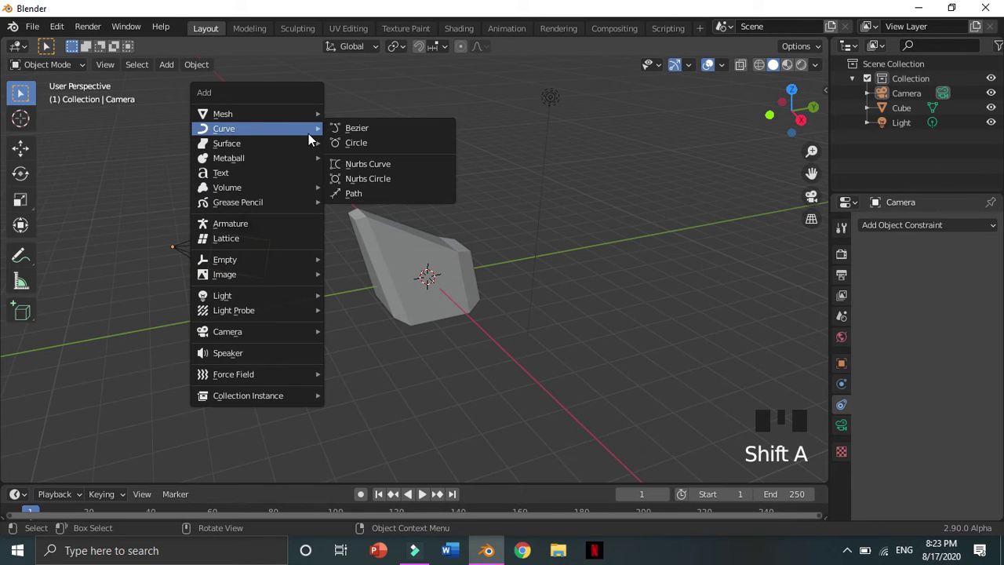
{"action": "left_click", "coordinate": [387, 143]}
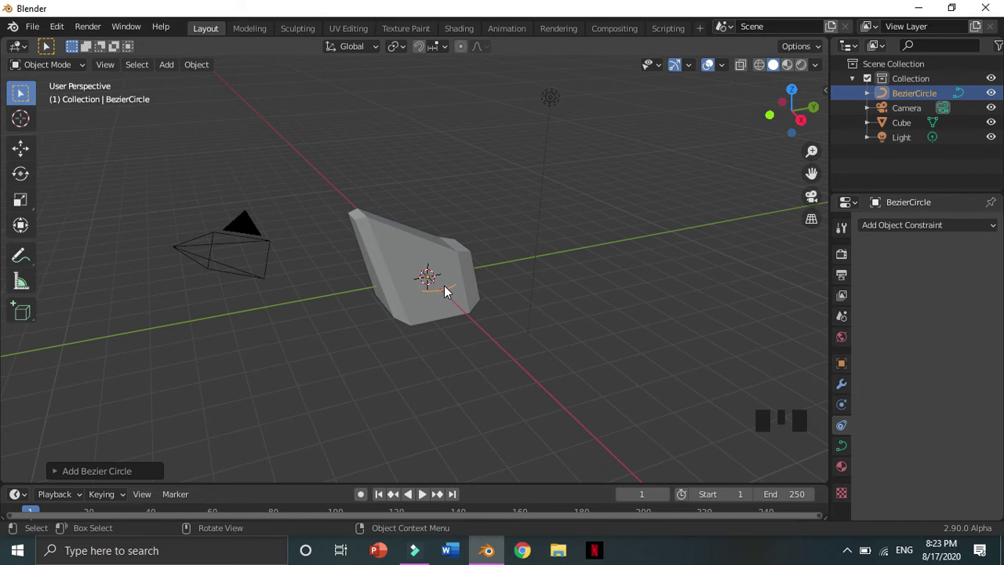
{"action": "key", "text": "s"}
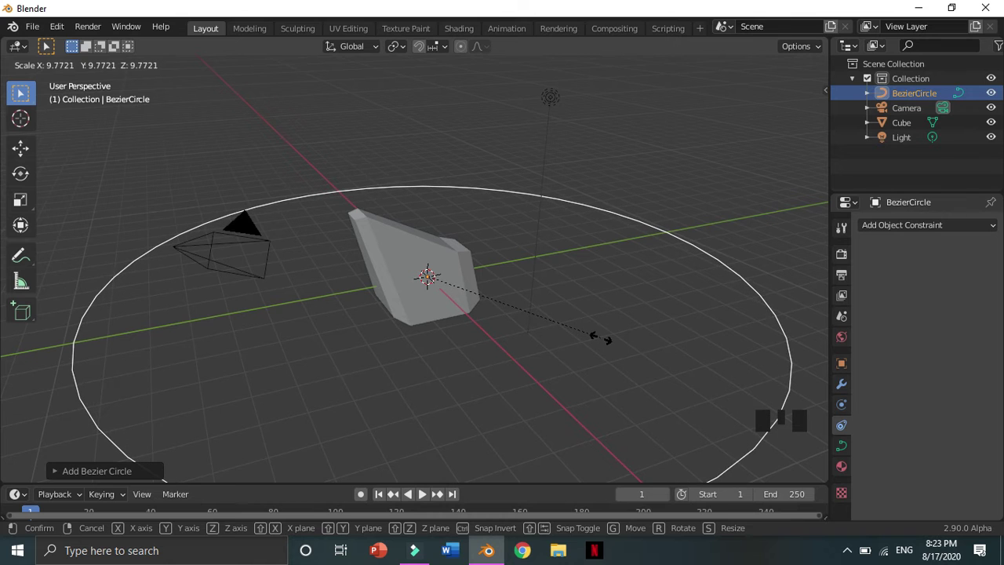
{"action": "left_click", "coordinate": [594, 342]}
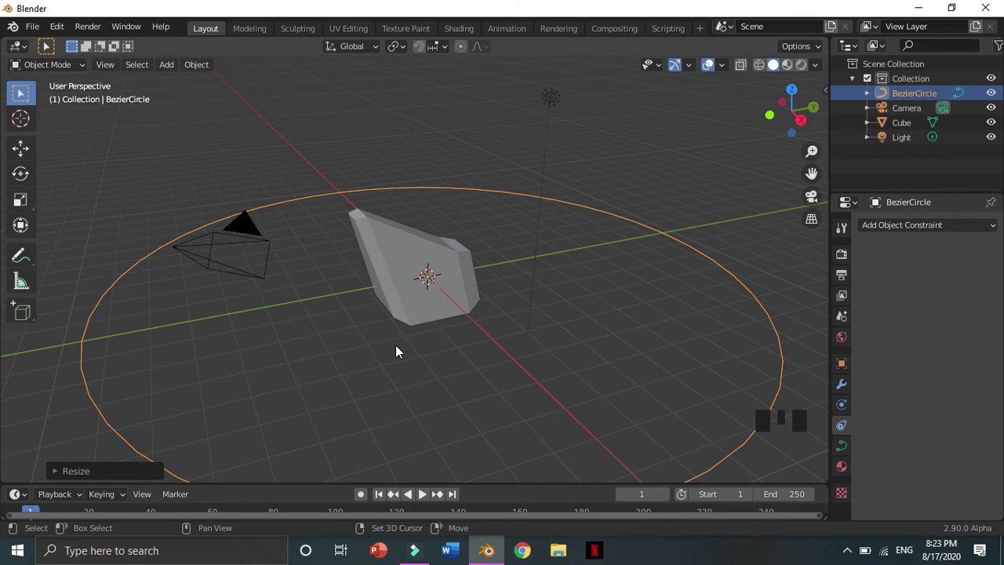
Step: Add a cube-shaped empty at the world origin
{"action": "key", "text": "shift+a"}
{"action": "mouse_move", "coordinate": [380, 306]}
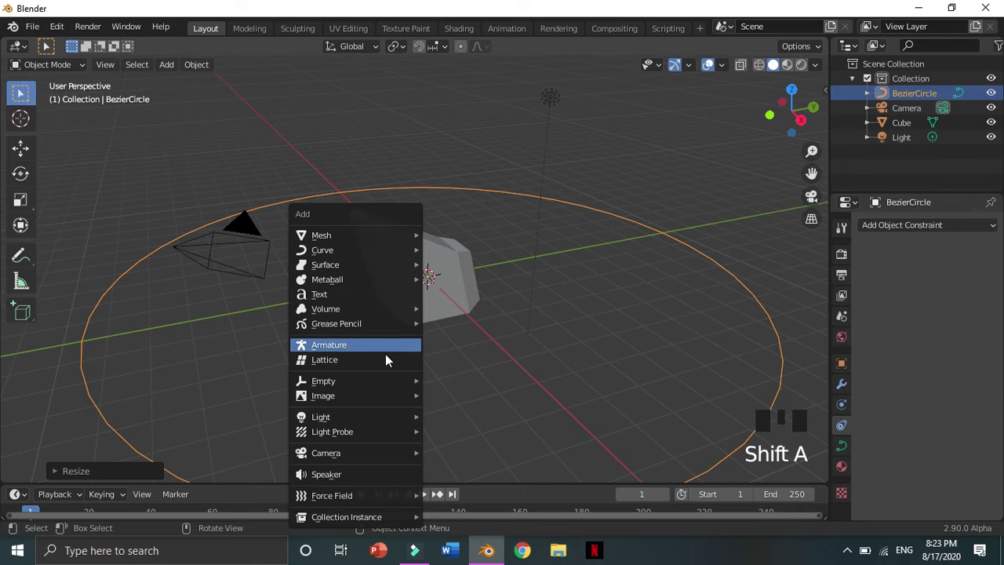
{"action": "mouse_move", "coordinate": [393, 380]}
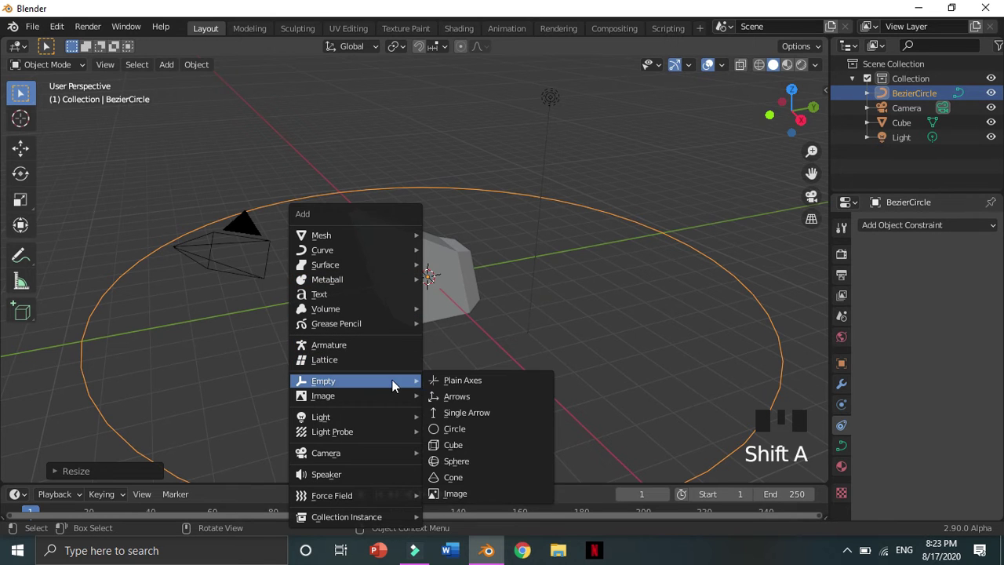
{"action": "left_click", "coordinate": [510, 443]}
{"action": "scroll", "coordinate": [482, 347], "scroll_direction": "up", "scroll_amount": 4}
{"action": "middle_click_drag", "start_coordinate": [441, 318], "coordinate": [285, 300]}
{"action": "scroll", "coordinate": [236, 317], "scroll_direction": "down", "scroll_amount": 4}
{"action": "middle_click_drag", "start_coordinate": [218, 270], "coordinate": [339, 308]}
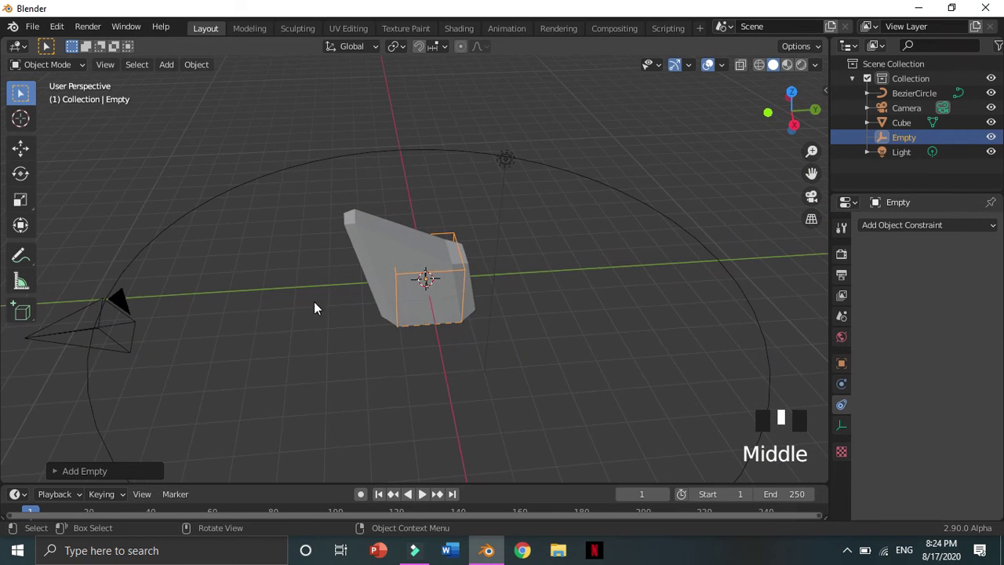
Step: Clear the camera's location and rotation so it sits unrotated at the world origin
{"action": "left_click", "coordinate": [86, 332]}
{"action": "middle_click_drag", "start_coordinate": [85, 332], "coordinate": [129, 312]}
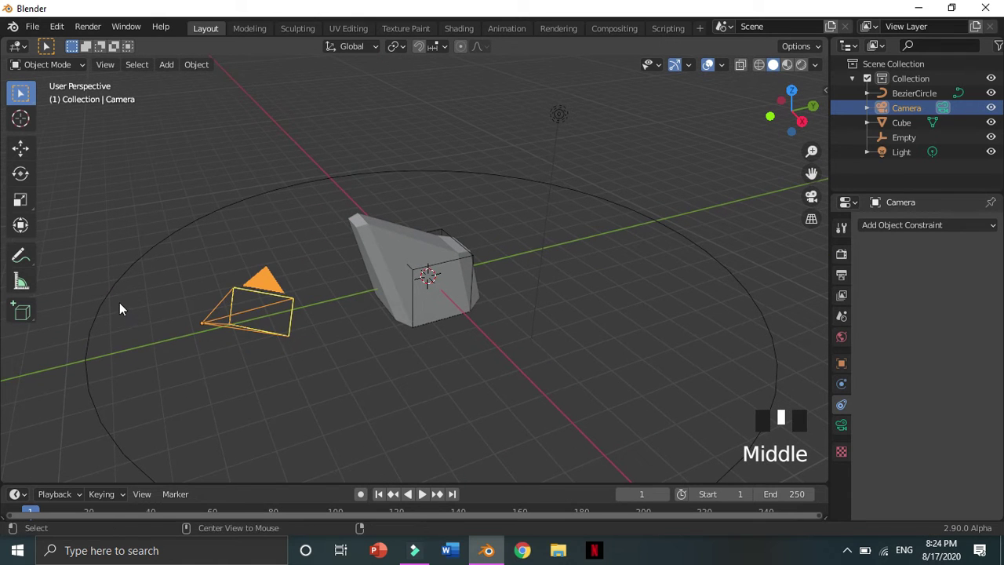
{"action": "key", "text": "alt+g"}
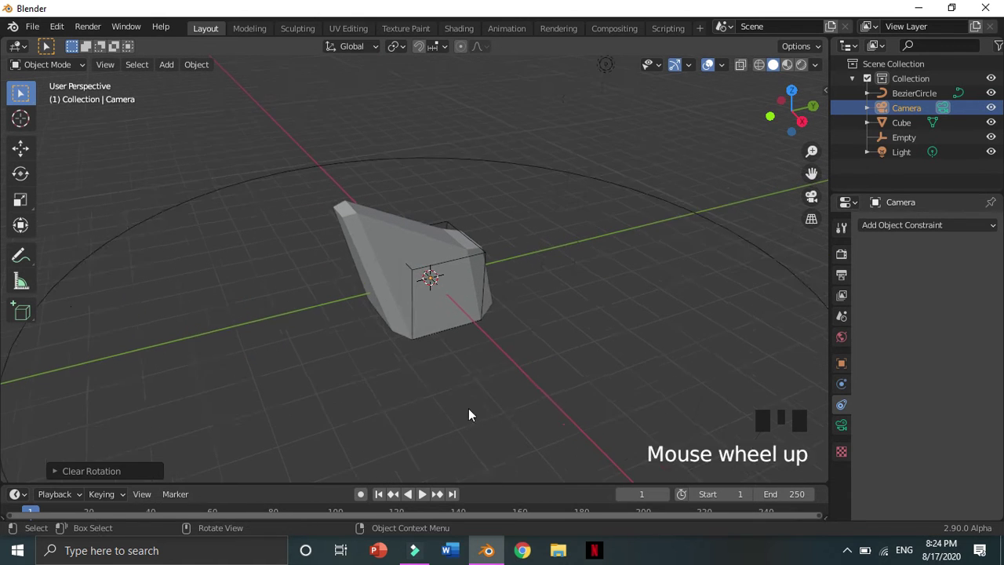
Step: Parent the camera to the cube empty using Object (Keep Transform)
{"action": "scroll", "coordinate": [385, 343], "scroll_direction": "up", "scroll_amount": 6}
{"action": "middle_click_drag", "start_coordinate": [486, 314], "coordinate": [512, 189]}
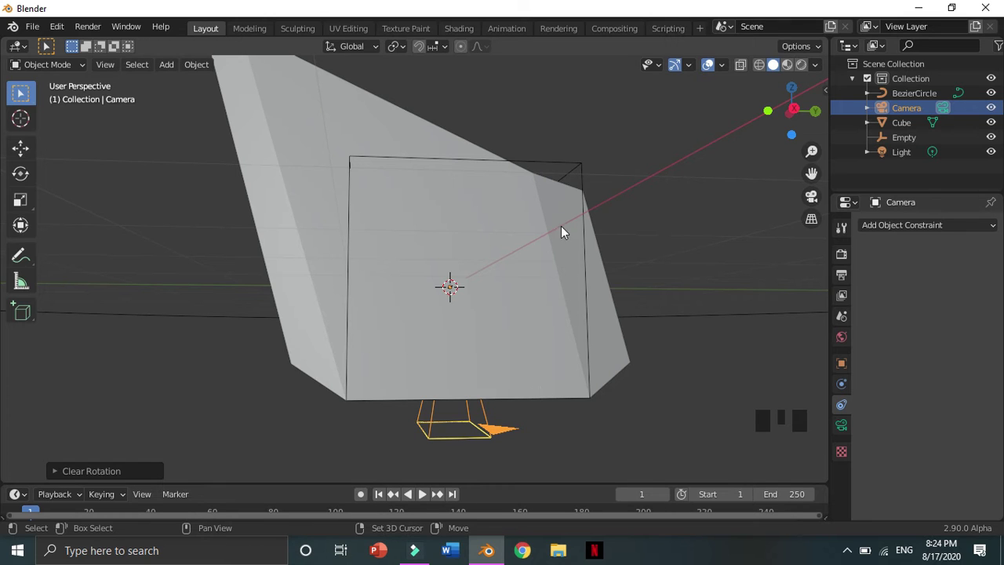
{"action": "left_click", "coordinate": [578, 163], "text": "shift"}
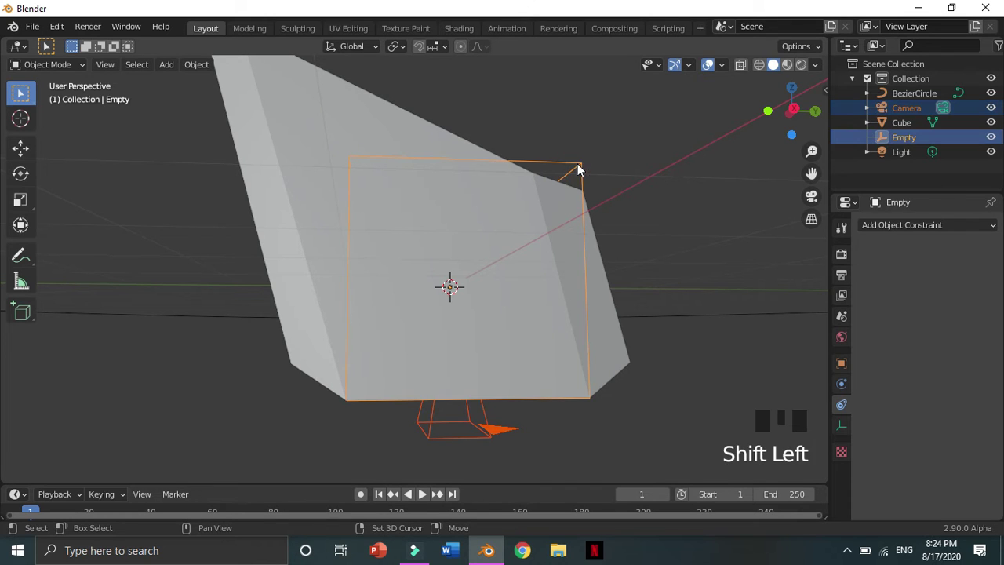
{"action": "scroll", "coordinate": [565, 314], "scroll_direction": "down", "scroll_amount": 3}
{"action": "scroll", "coordinate": [532, 346], "scroll_direction": "up", "scroll_amount": 2}
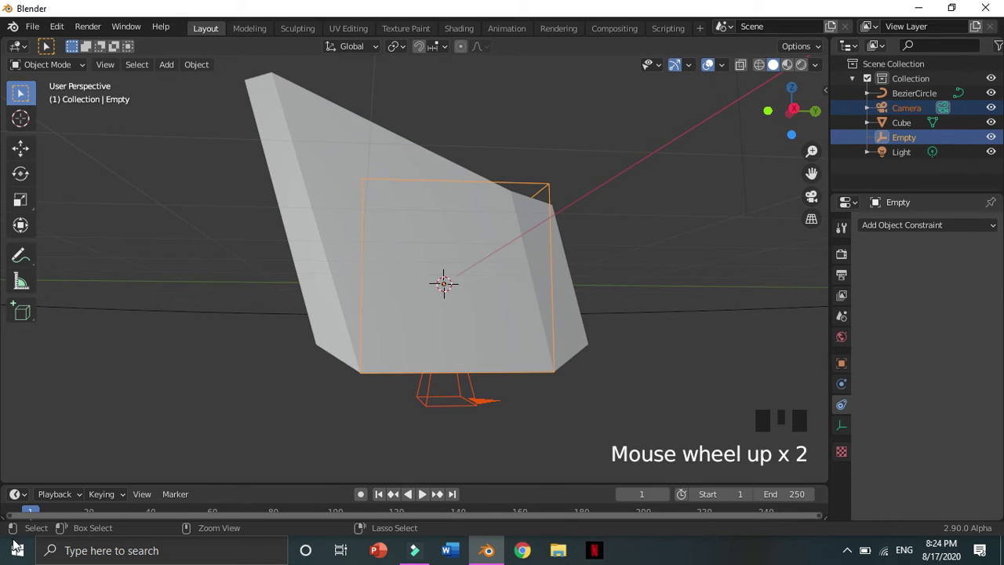
{"action": "key", "text": "ctrl+p"}
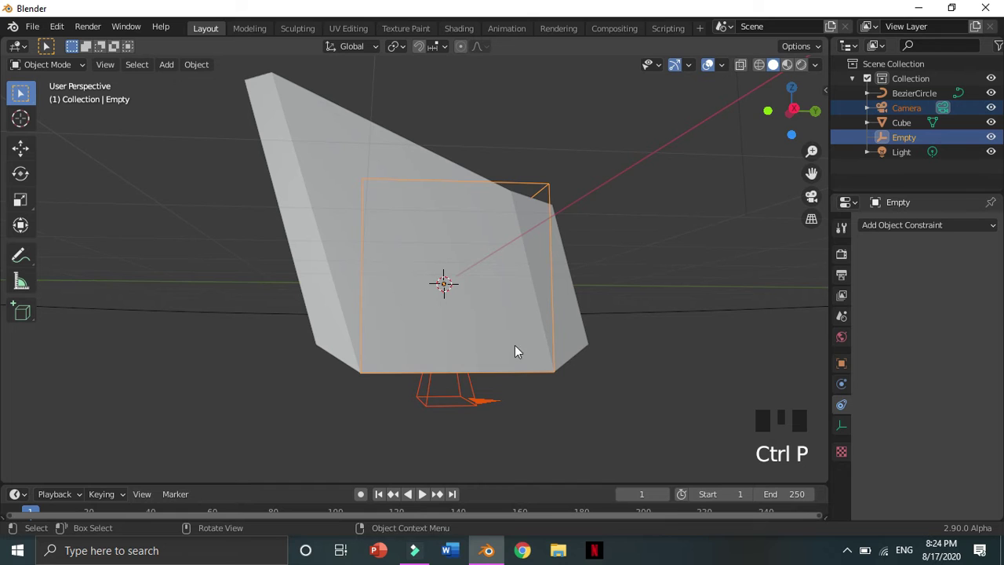
{"action": "key", "text": "ctrl+p"}
{"action": "key", "text": "ctrl+p"}
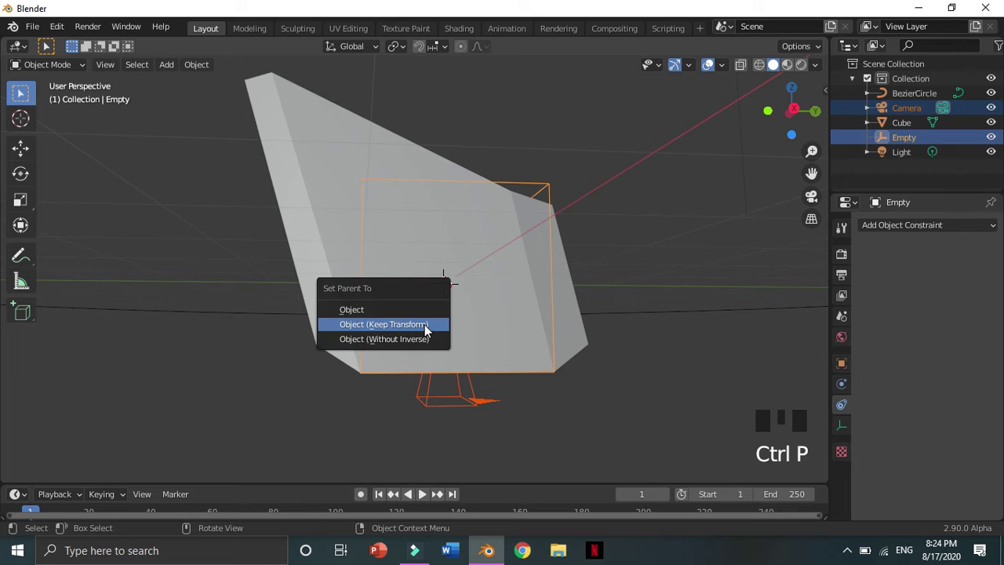
{"action": "left_click", "coordinate": [426, 326]}
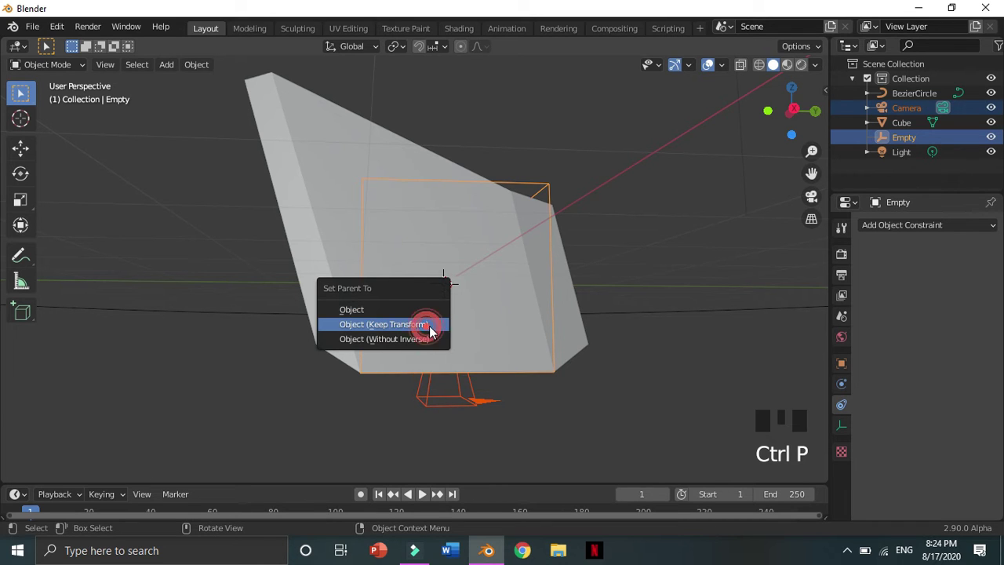
Step: Test-move the empty to check whether the camera follows it, and cancel the move
{"action": "left_click", "coordinate": [541, 195]}
{"action": "key", "text": "g"}
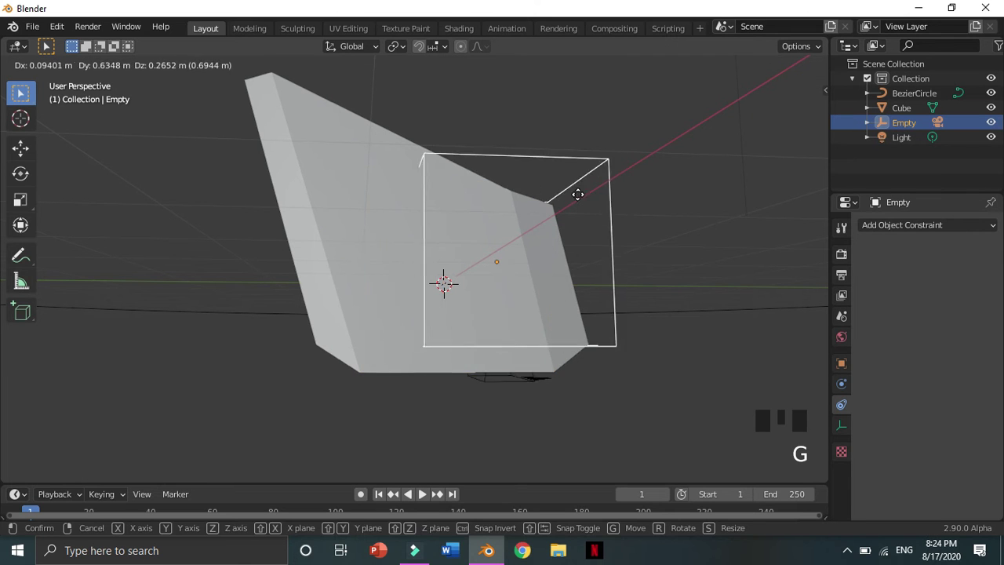
{"action": "right_click", "coordinate": [615, 175]}
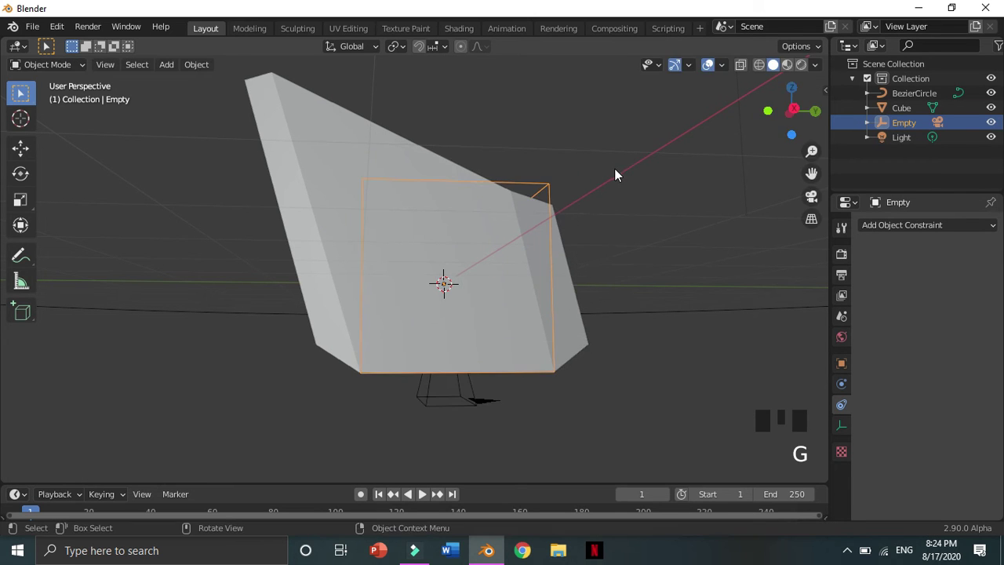
Step: Add a Follow Path constraint to the empty
{"action": "scroll", "coordinate": [515, 302], "scroll_direction": "down", "scroll_amount": 3}
{"action": "middle_click_drag", "start_coordinate": [515, 280], "coordinate": [511, 251]}
{"action": "left_click", "coordinate": [499, 233]}
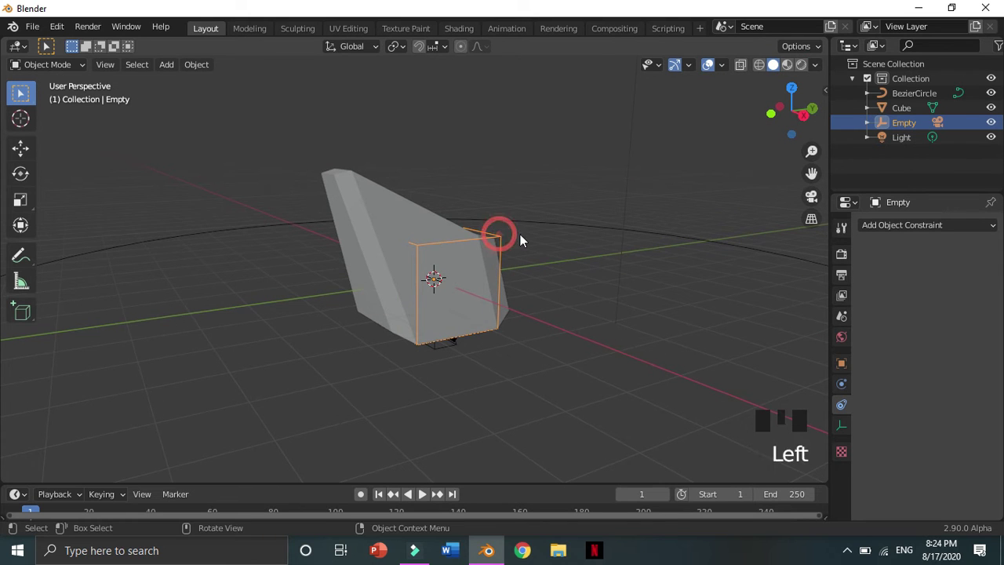
{"action": "left_click", "coordinate": [905, 225]}
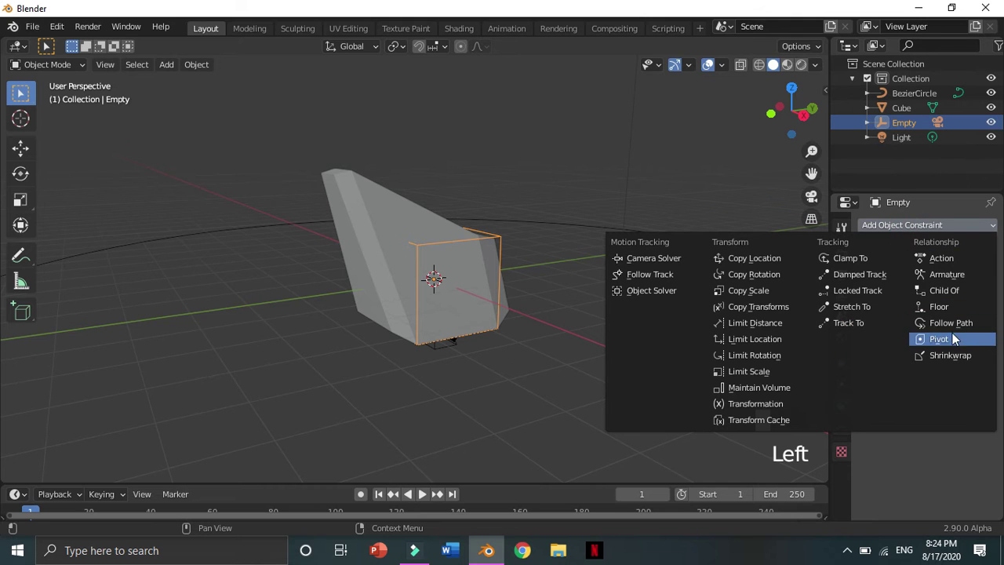
{"action": "left_click", "coordinate": [943, 224]}
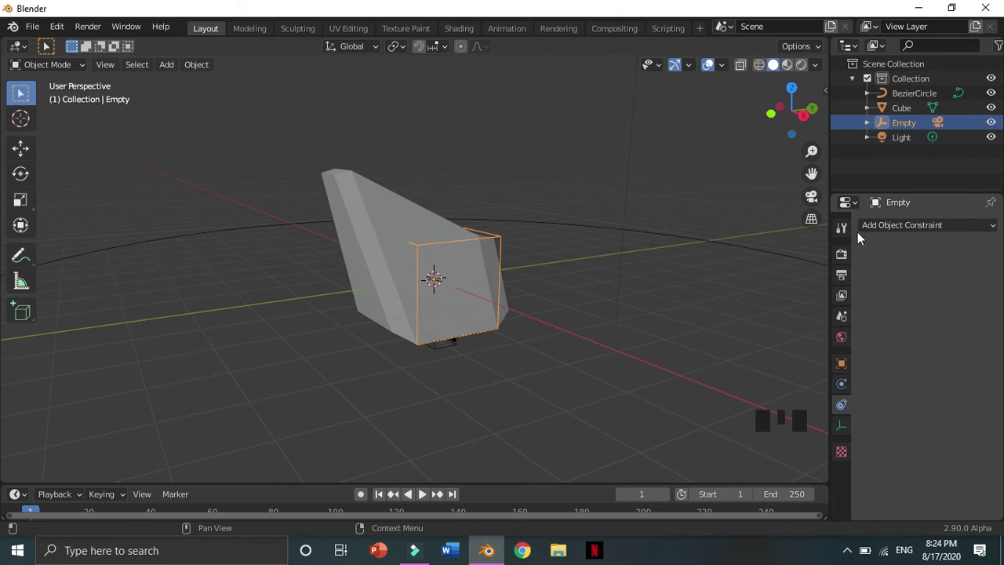
{"action": "left_click", "coordinate": [843, 406]}
{"action": "left_click", "coordinate": [843, 408]}
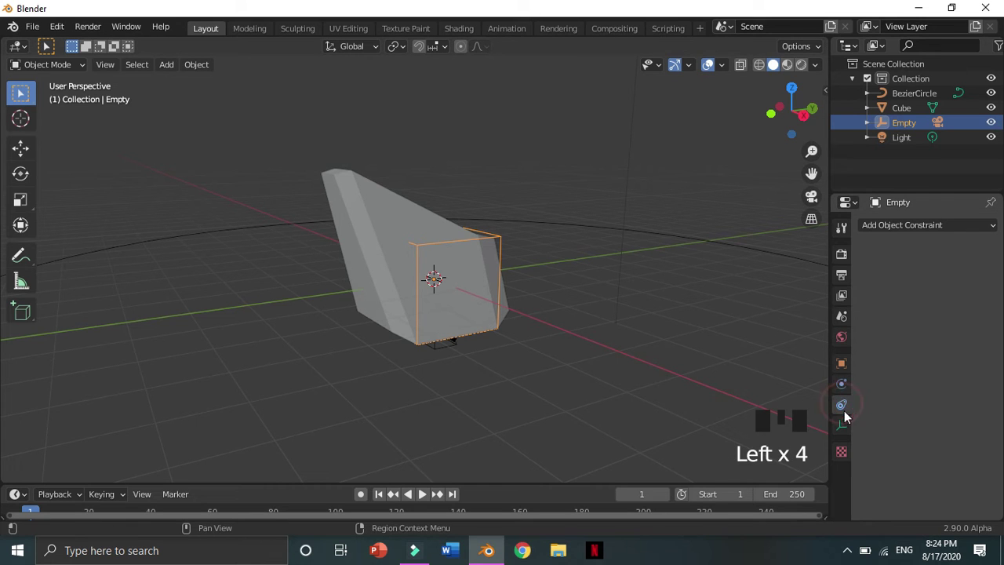
{"action": "left_click", "coordinate": [919, 225]}
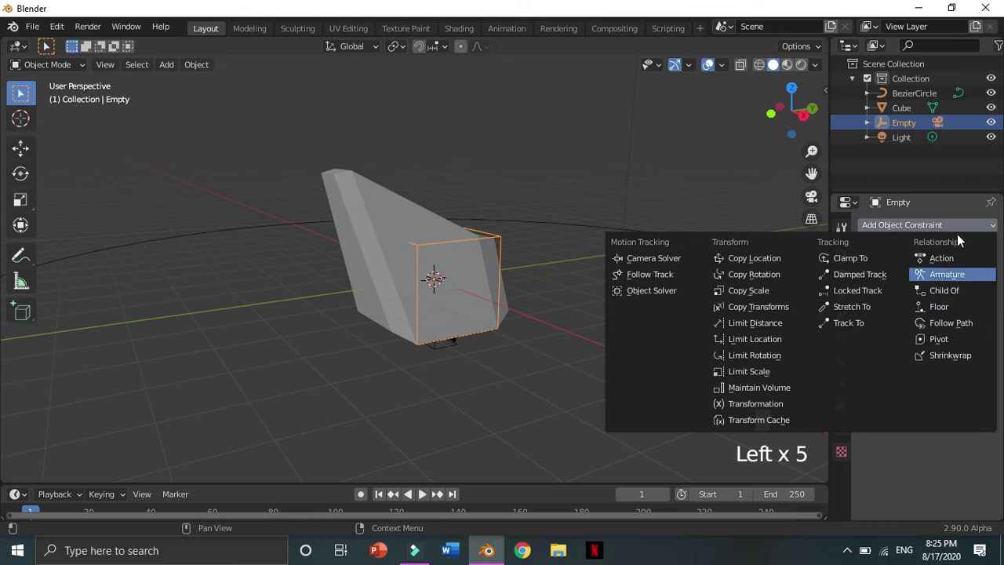
{"action": "left_click", "coordinate": [946, 323]}
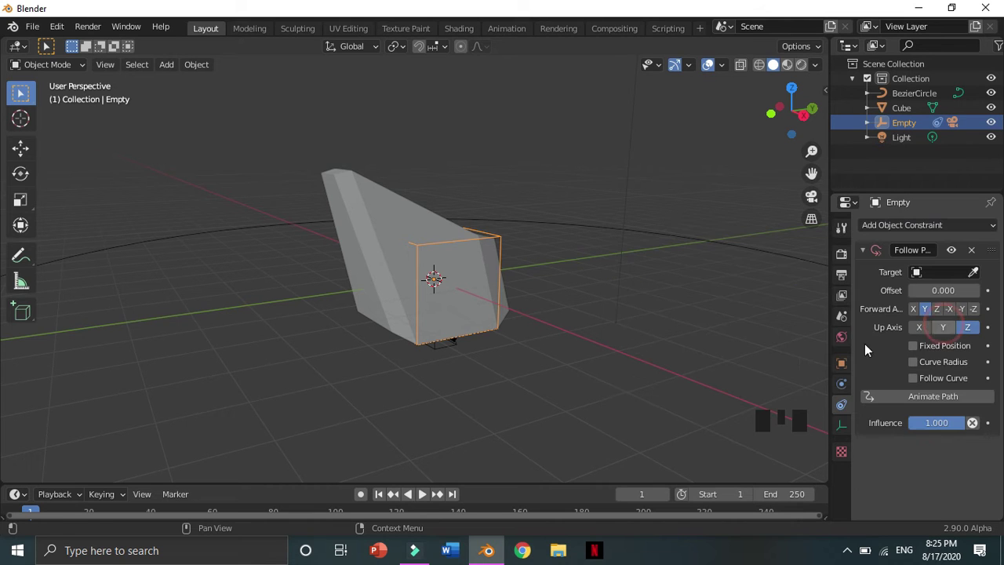
Step: Set BezierCircle as the target of the empty's Follow Path constraint
{"action": "left_click", "coordinate": [949, 272]}
{"action": "left_click", "coordinate": [929, 293]}
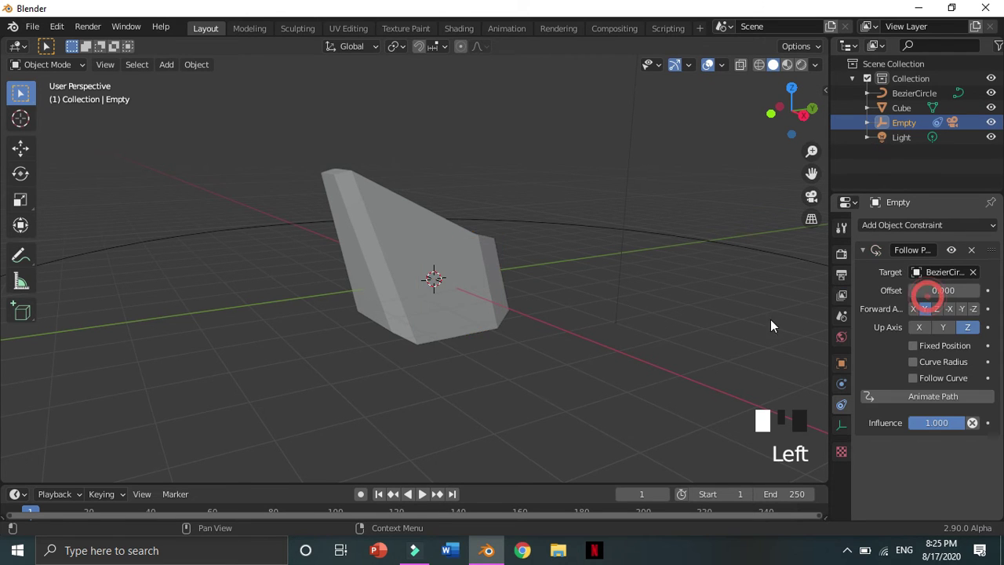
{"action": "scroll", "coordinate": [377, 373], "scroll_direction": "down", "scroll_amount": 3}
{"action": "middle_click_drag", "start_coordinate": [436, 370], "coordinate": [454, 357]}
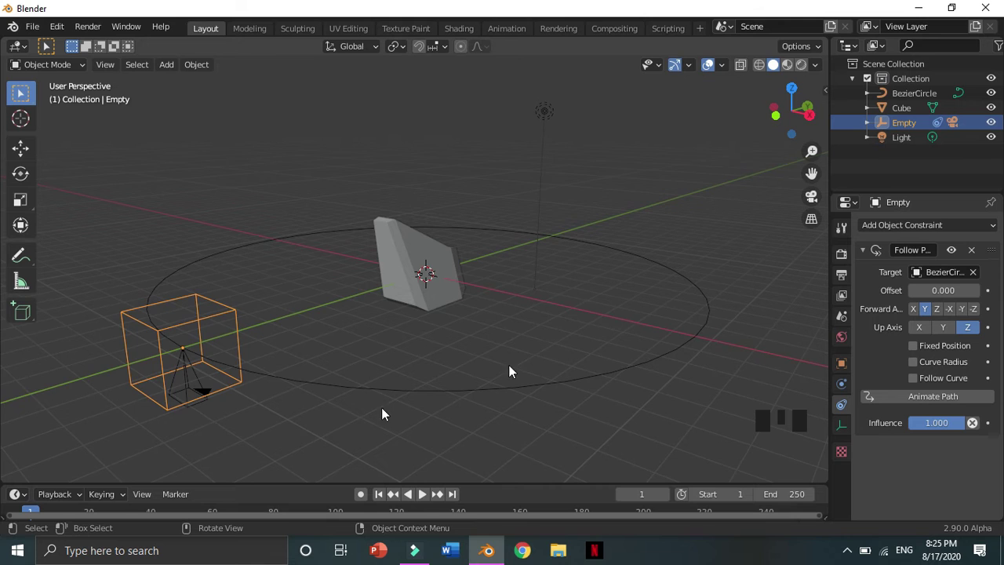
Step: Check the scene through the camera view and return to a free perspective view
{"action": "scroll", "coordinate": [213, 371], "scroll_direction": "down", "scroll_amount": 1}
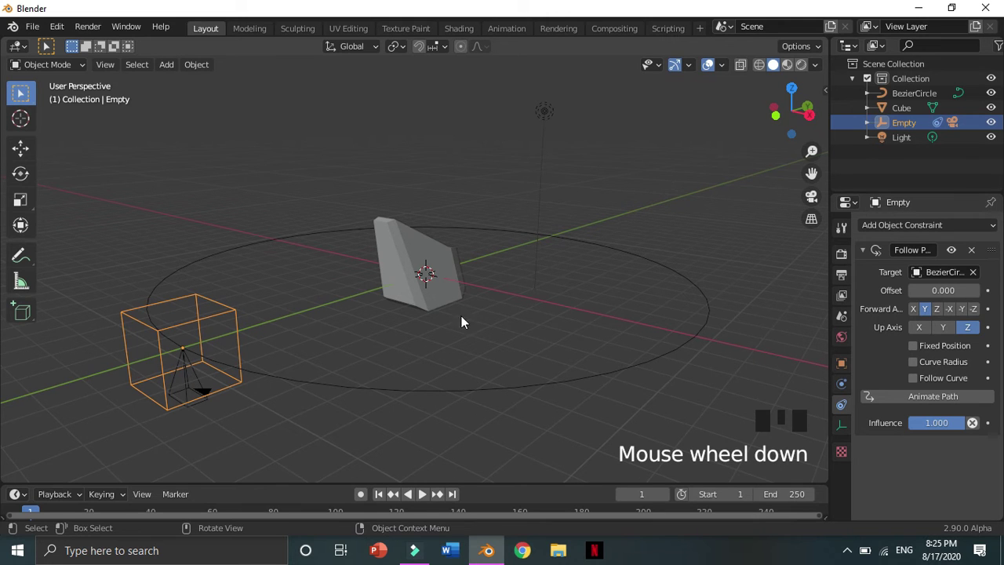
{"action": "key", "text": "KP_0"}
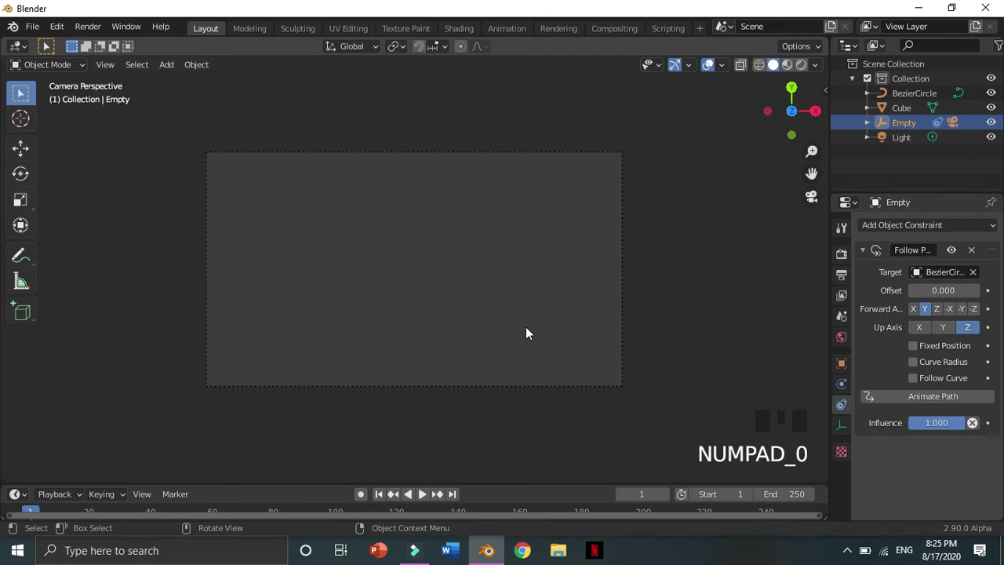
{"action": "scroll", "coordinate": [526, 341], "scroll_direction": "down", "scroll_amount": 3}
{"action": "middle_click_drag", "start_coordinate": [552, 349], "coordinate": [584, 253]}
{"action": "scroll", "coordinate": [525, 295], "scroll_direction": "down", "scroll_amount": 2}
{"action": "scroll", "coordinate": [527, 289], "scroll_direction": "down", "scroll_amount": 3}
{"action": "scroll", "coordinate": [583, 254], "scroll_direction": "down", "scroll_amount": 5}
Step: Add a Track To constraint to the camera
{"action": "middle_click_drag", "start_coordinate": [465, 287], "coordinate": [482, 261]}
{"action": "left_click", "coordinate": [414, 265]}
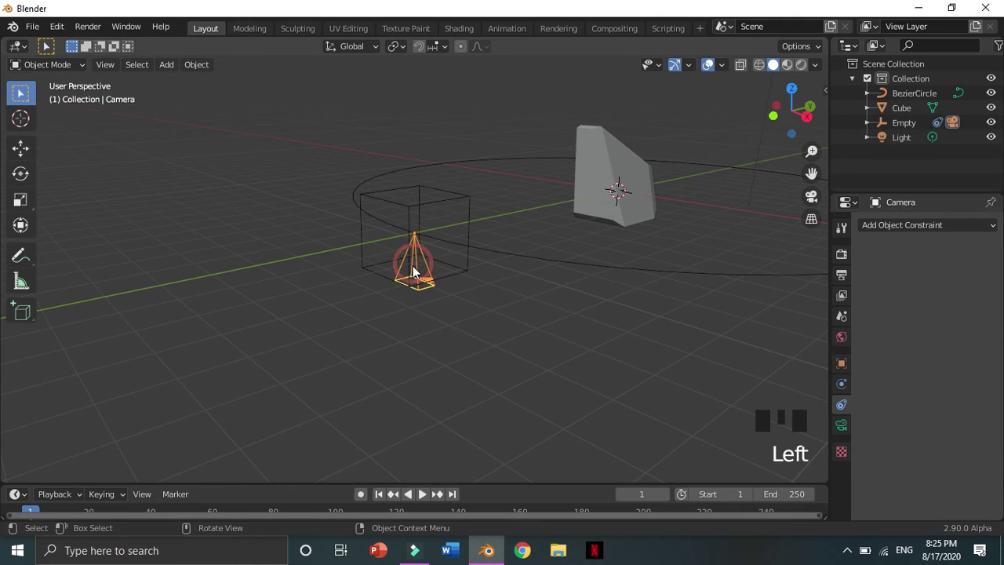
{"action": "left_click", "coordinate": [941, 223]}
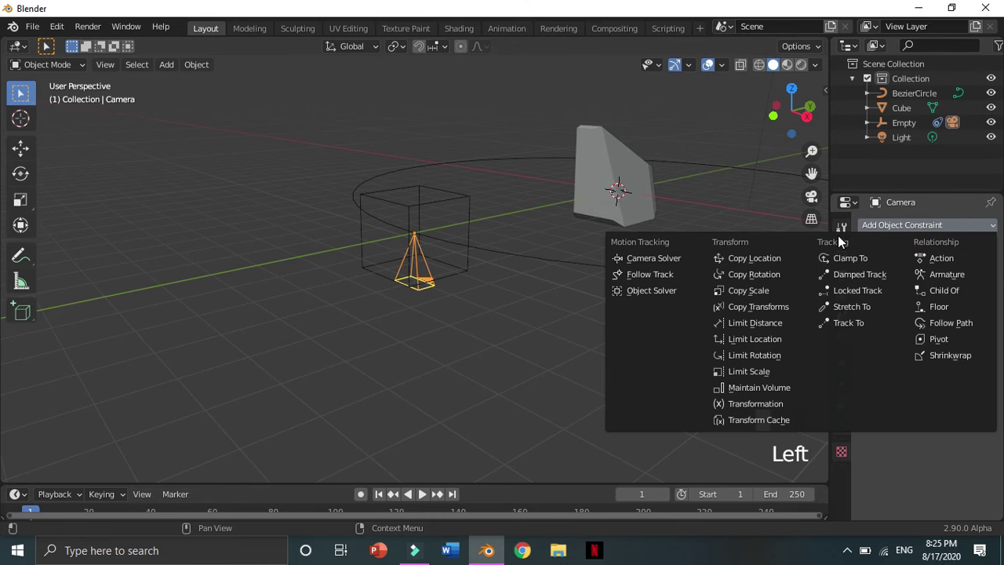
{"action": "left_click", "coordinate": [863, 322]}
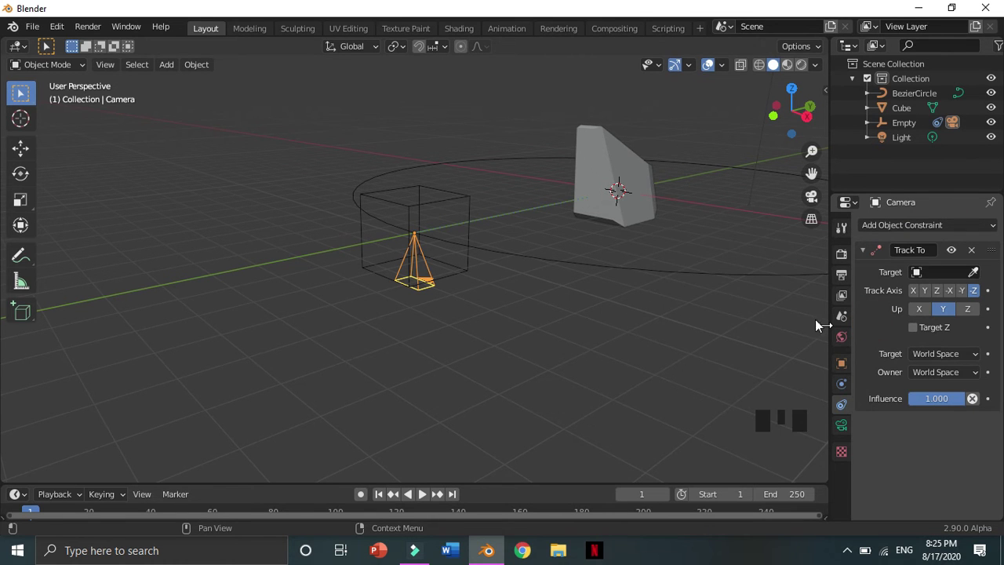
{"action": "middle_click_drag", "start_coordinate": [738, 288], "coordinate": [703, 287]}
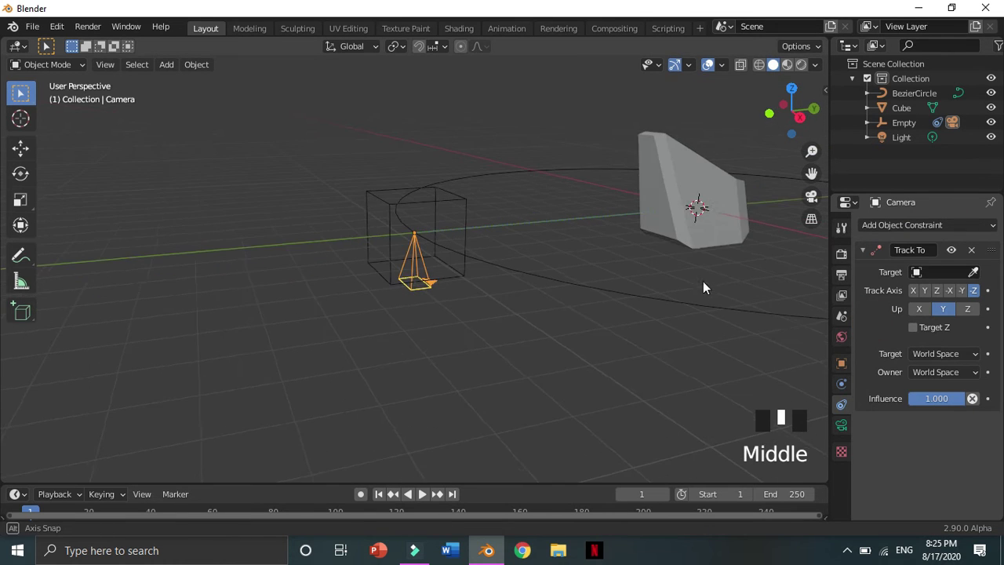
Step: Set Cube as the target of the camera's Track To constraint
{"action": "left_click", "coordinate": [917, 271]}
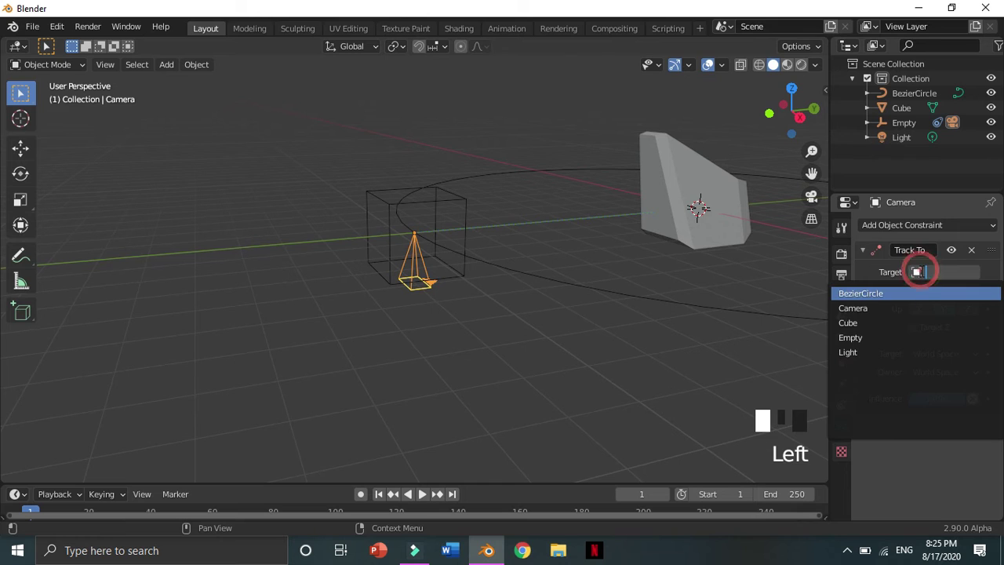
{"action": "left_click", "coordinate": [902, 323]}
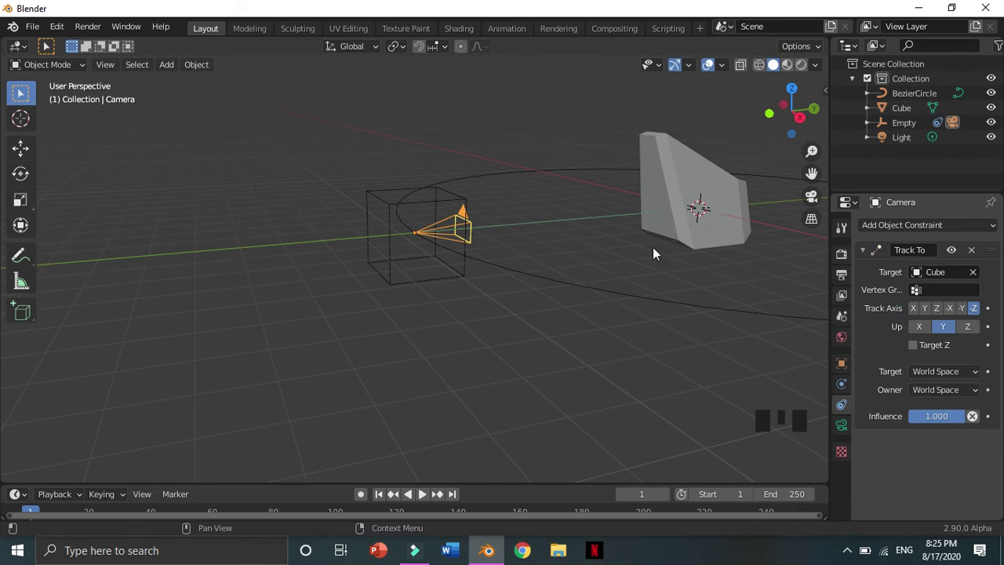
{"action": "mouse_move", "coordinate": [657, 180]}
{"action": "middle_mouse_down"}
{"action": "mouse_move", "coordinate": [675, 164]}
{"action": "mouse_move", "coordinate": [623, 202]}
{"action": "mouse_move", "coordinate": [634, 176]}
{"action": "mouse_move", "coordinate": [619, 195]}
{"action": "mouse_move", "coordinate": [652, 192]}
{"action": "middle_mouse_up"}
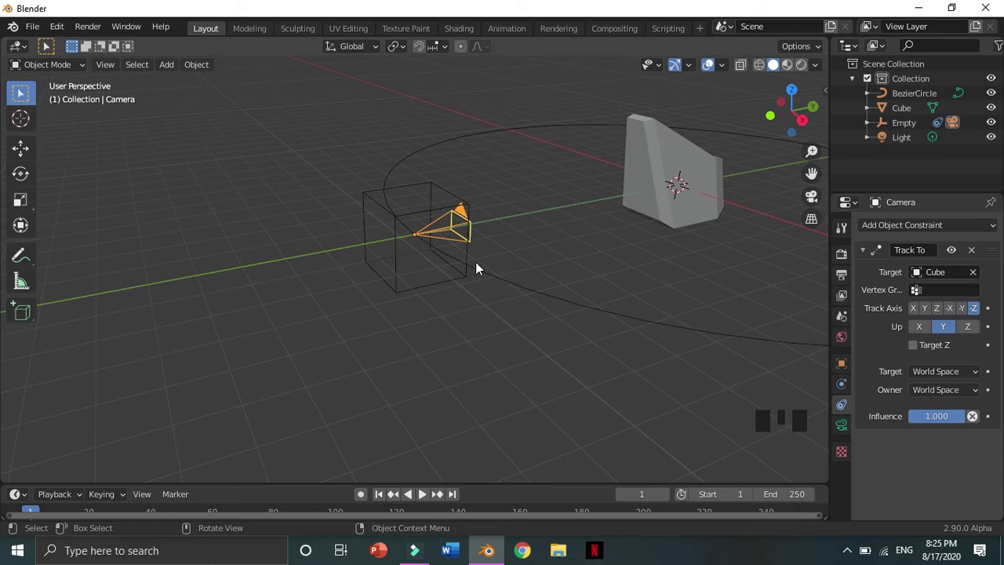
{"action": "middle_click_drag", "start_coordinate": [594, 243], "coordinate": [488, 221]}
Step: Scale the BezierCircle orbit up slightly while looking through the camera
{"action": "key", "text": "KP_0"}
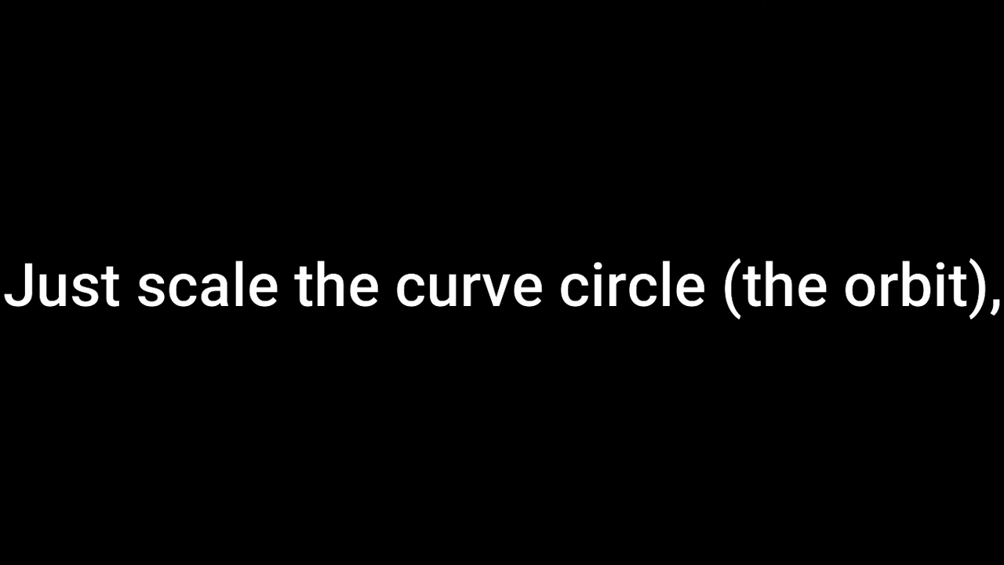
{"action": "left_click", "coordinate": [670, 286]}
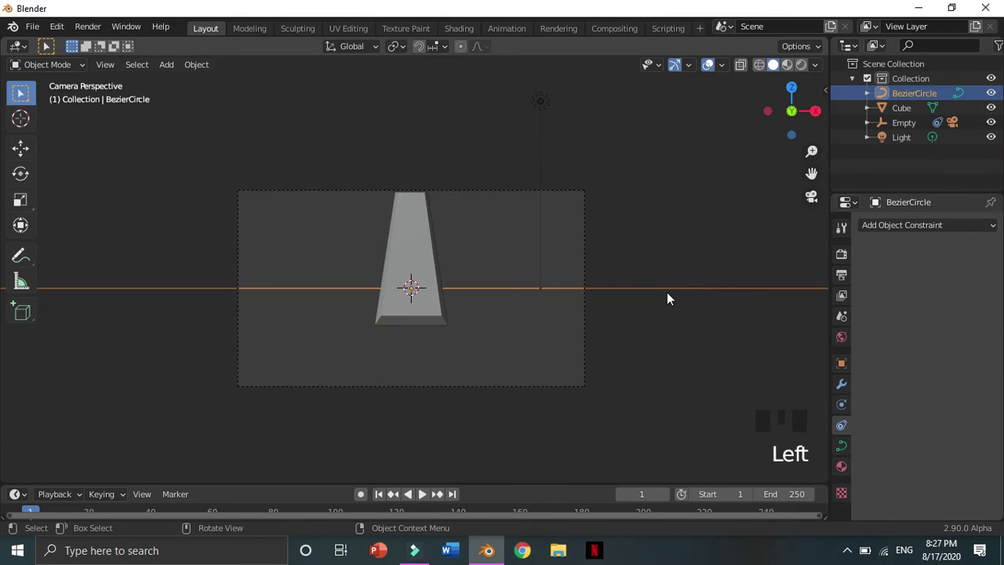
{"action": "key", "text": "s"}
{"action": "left_click", "coordinate": [674, 298]}
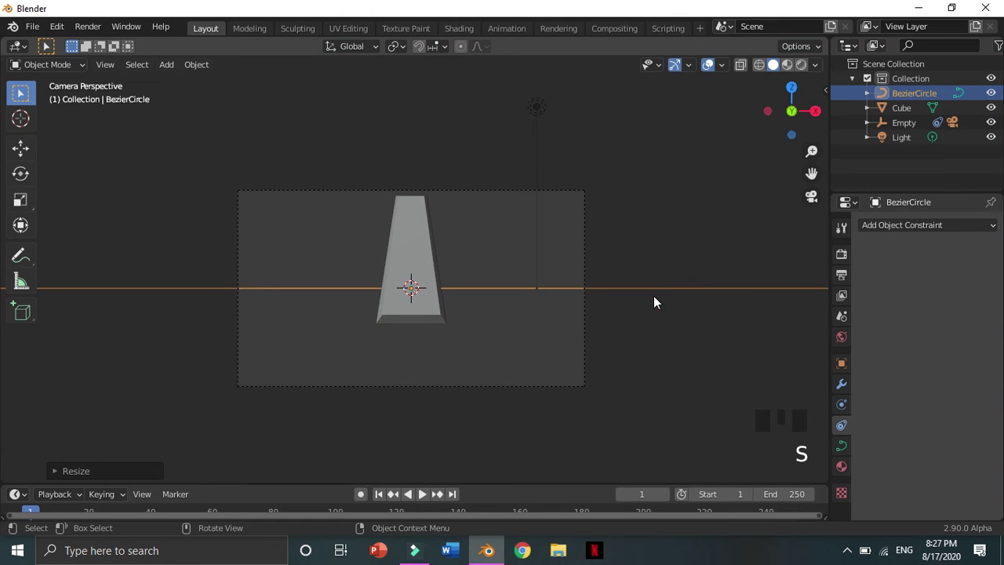
Step: Enlarge the timeline area and set the animation's end frame to 120
{"action": "scroll", "coordinate": [685, 233], "scroll_direction": "down", "scroll_amount": 3}
{"action": "middle_click_drag", "start_coordinate": [685, 233], "coordinate": [657, 262]}
{"action": "scroll", "coordinate": [657, 262], "scroll_direction": "down", "scroll_amount": 5}
{"action": "middle_click_drag", "start_coordinate": [620, 291], "coordinate": [405, 275]}
{"action": "scroll", "coordinate": [406, 274], "scroll_direction": "down", "scroll_amount": 1}
{"action": "left_click_drag", "start_coordinate": [554, 484], "coordinate": [584, 367]}
{"action": "left_click", "coordinate": [757, 381]}
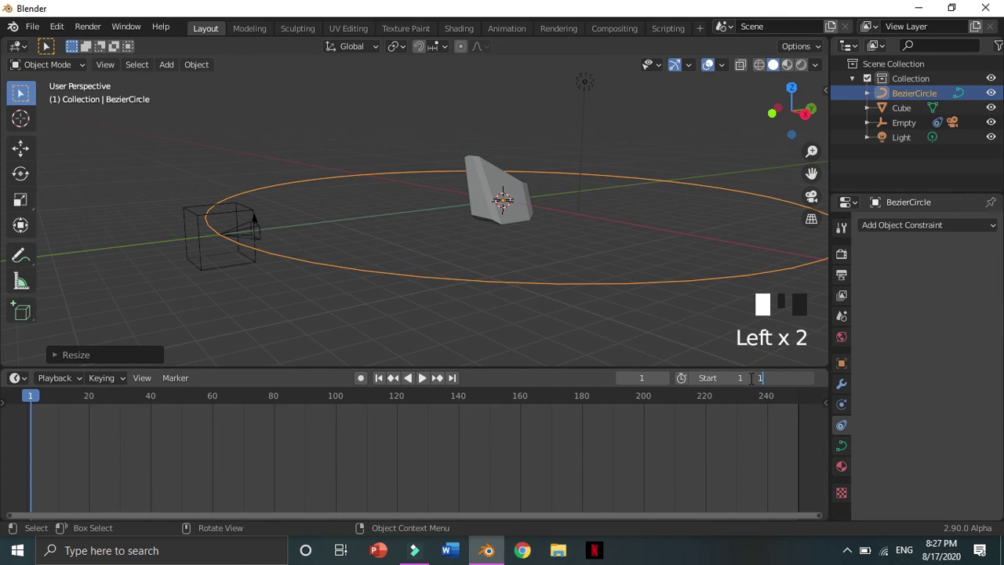
{"action": "type", "text": "10"}
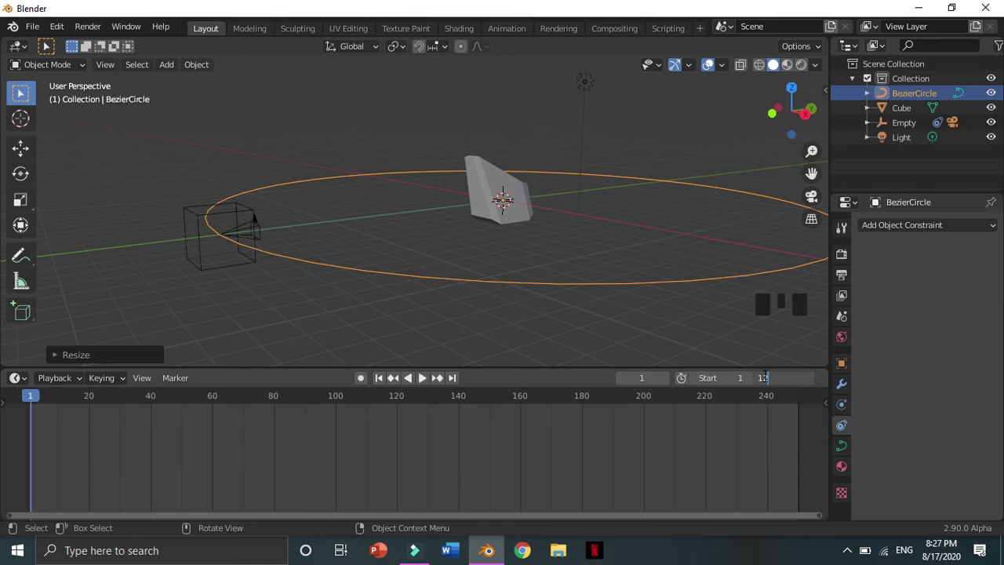
{"action": "key", "text": "Return"}
{"action": "middle_click_drag", "start_coordinate": [473, 463], "coordinate": [754, 483]}
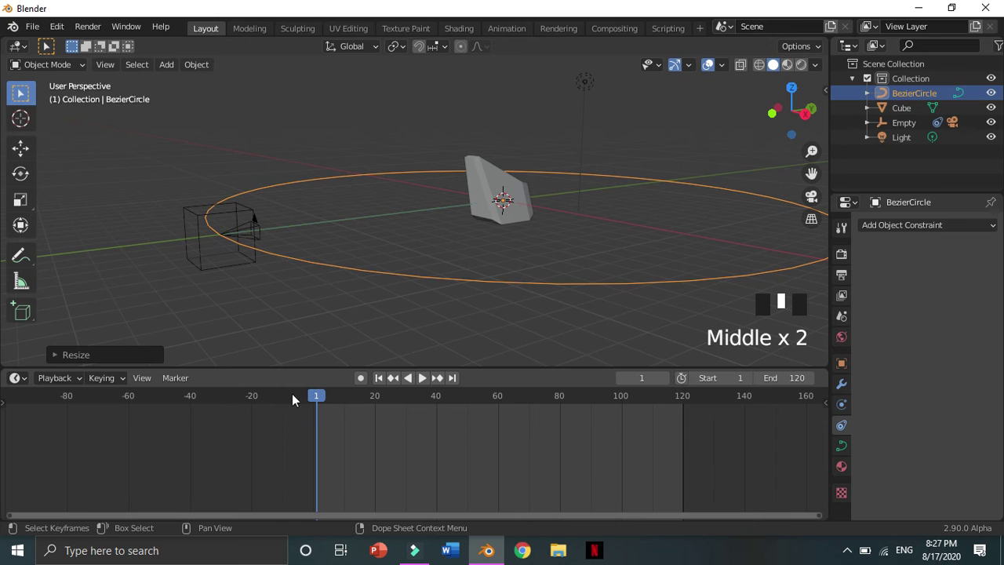
Step: Try out the empty's Follow Path offset, reset it to 0 and keyframe it at frame 1
{"action": "middle_click_drag", "start_coordinate": [278, 336], "coordinate": [370, 291]}
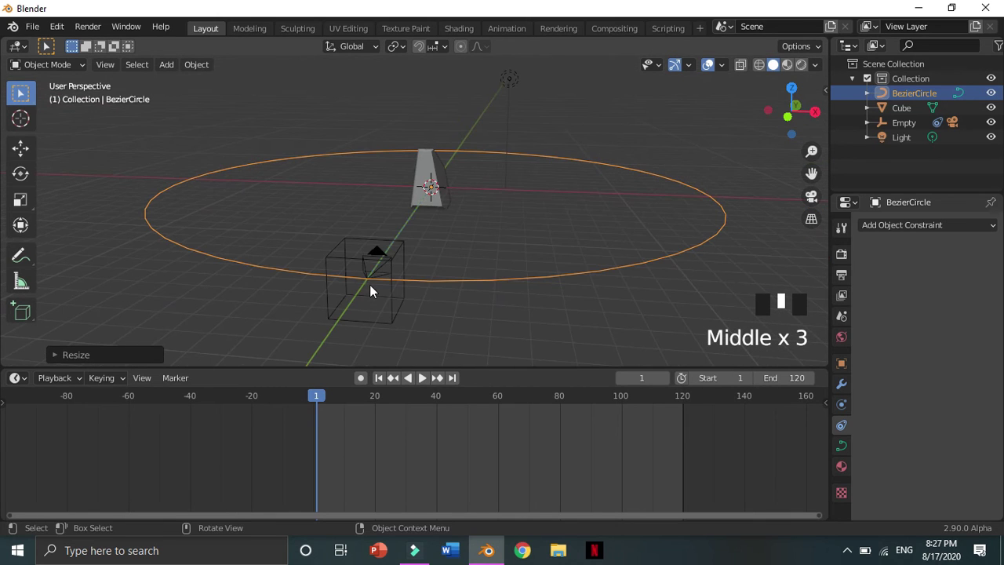
{"action": "left_click", "coordinate": [386, 301]}
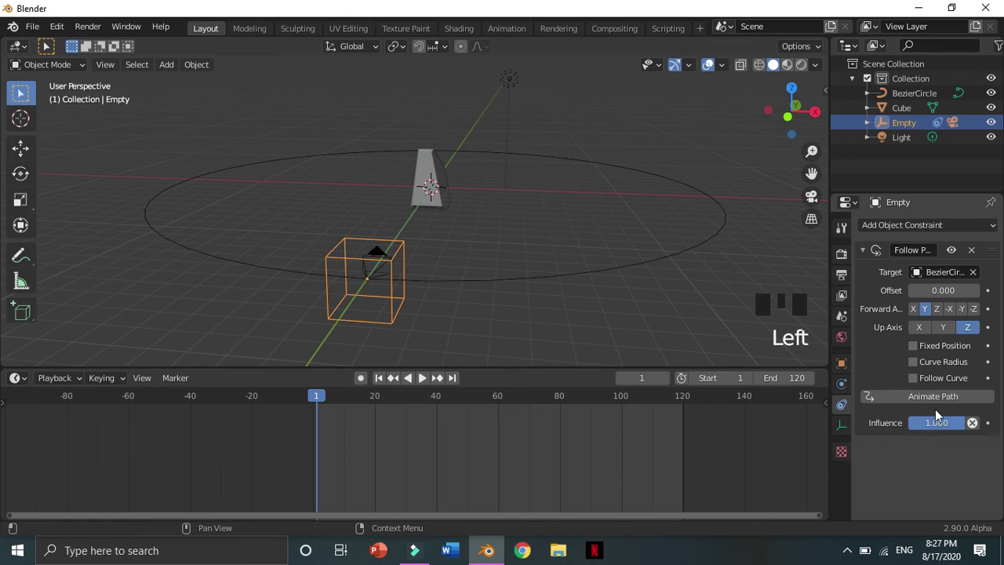
{"action": "left_click_drag", "start_coordinate": [940, 291], "coordinate": [893, 291]}
{"action": "left_click", "coordinate": [947, 291]}
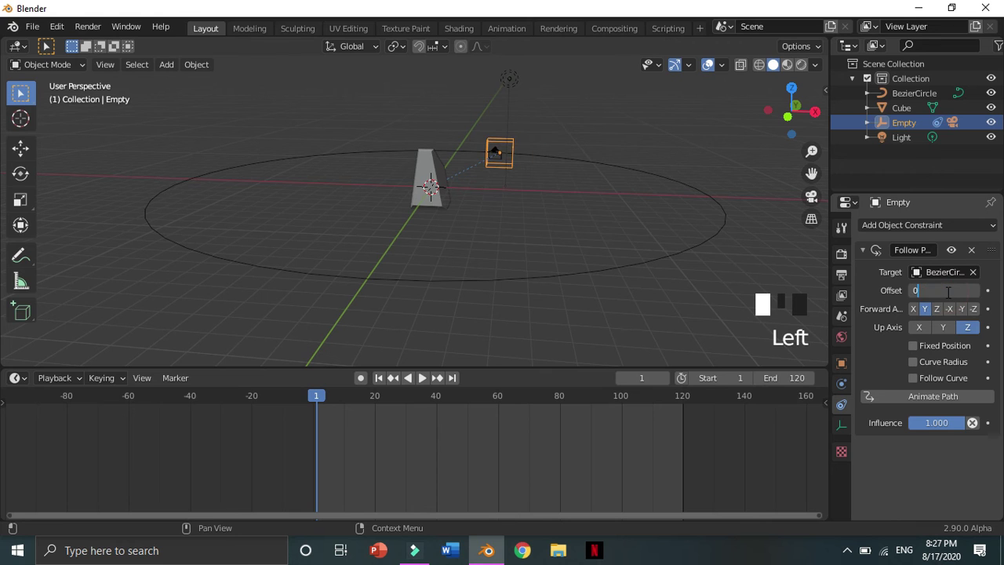
{"action": "type", "text": "0"}
{"action": "key", "text": "Return"}
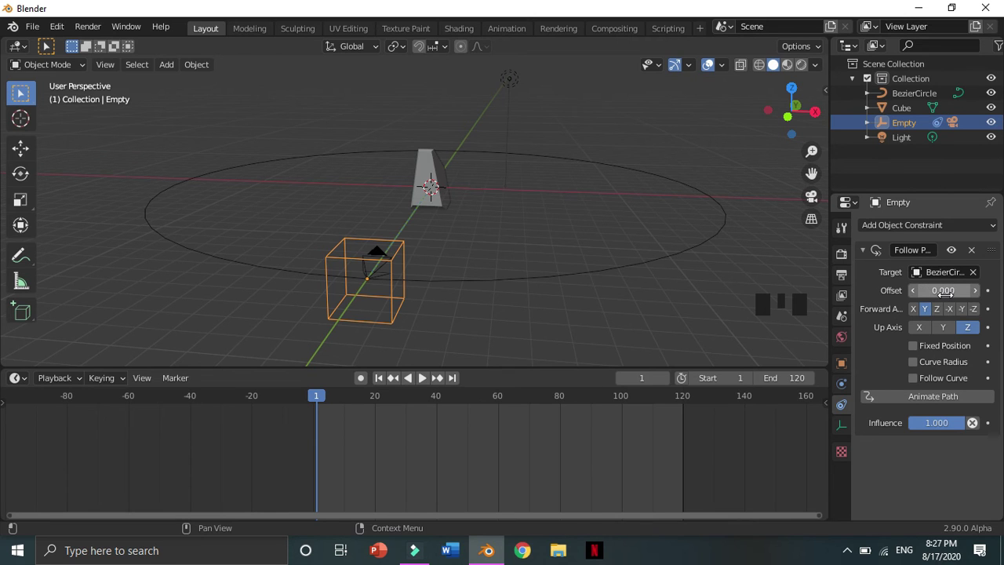
{"action": "key", "text": "i"}
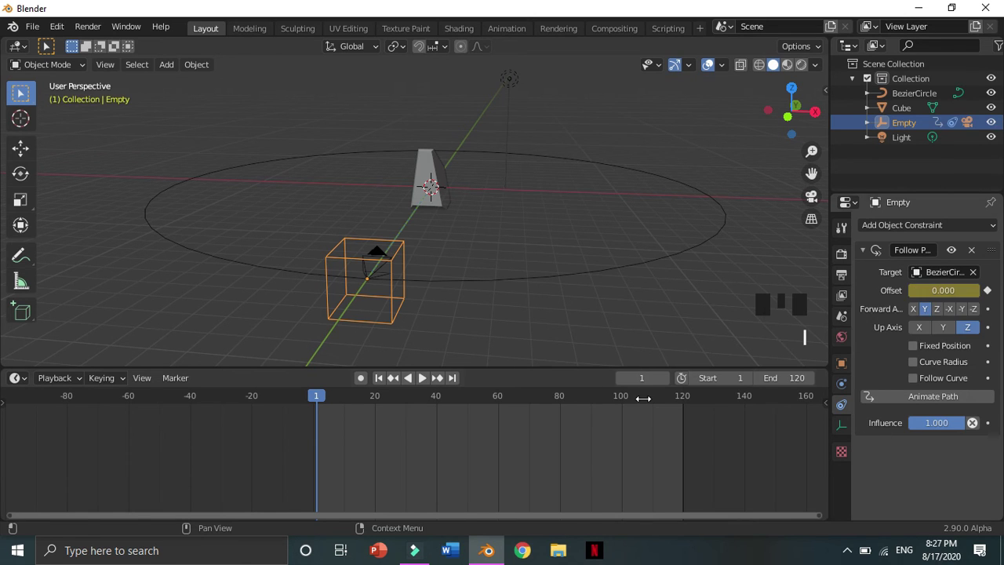
Step: Set the empty's Follow Path offset to 50 at frame 60 and insert a keyframe for it
{"action": "middle_click_drag", "start_coordinate": [585, 477], "coordinate": [594, 512]}
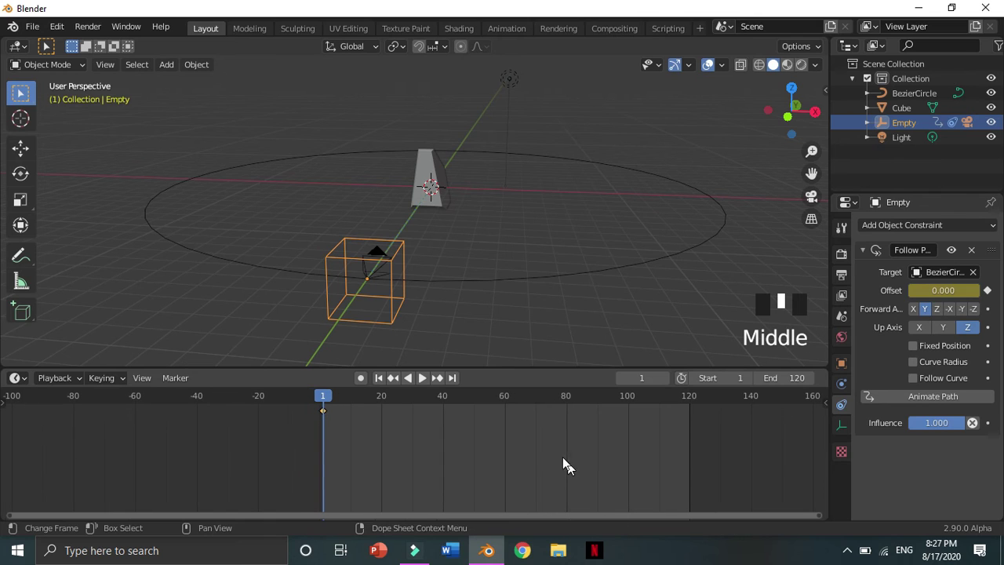
{"action": "left_click", "coordinate": [504, 399]}
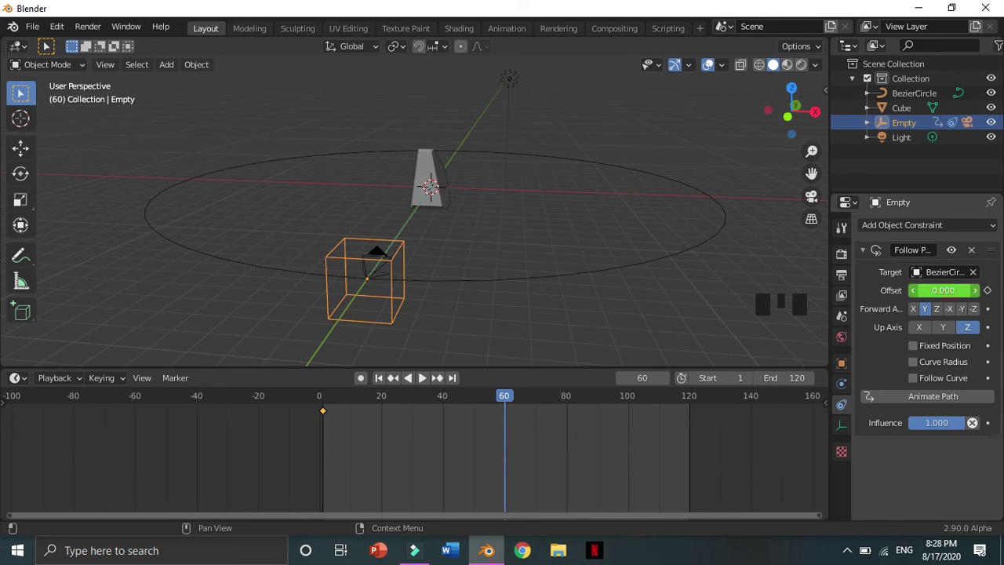
{"action": "middle_click_drag", "start_coordinate": [551, 272], "coordinate": [531, 267]}
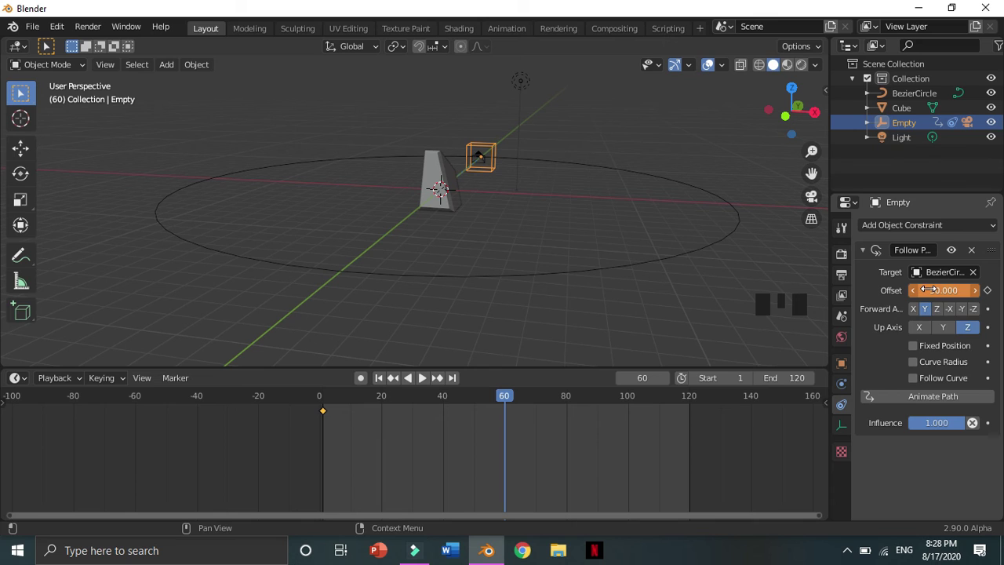
{"action": "key", "text": "i"}
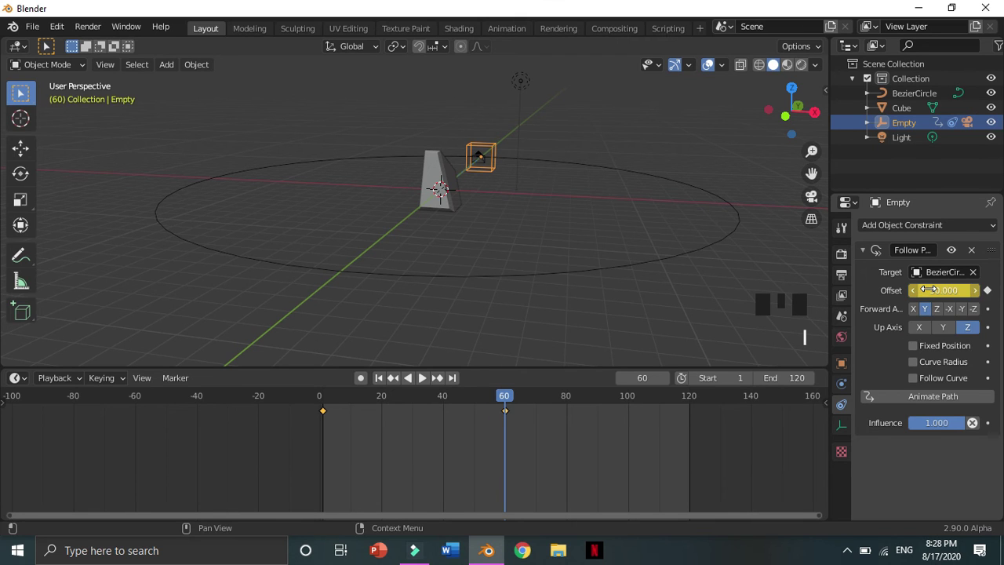
Step: Set the empty's Follow Path offset to 100 at frame 120 and insert a keyframe for it
{"action": "left_click", "coordinate": [690, 396]}
{"action": "key", "text": "Left"}
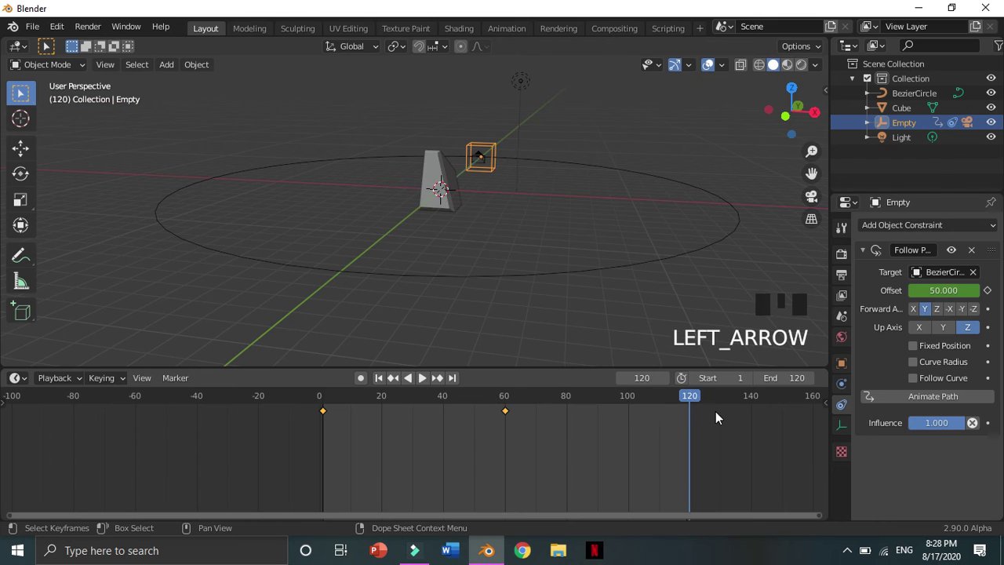
{"action": "left_click", "coordinate": [947, 291]}
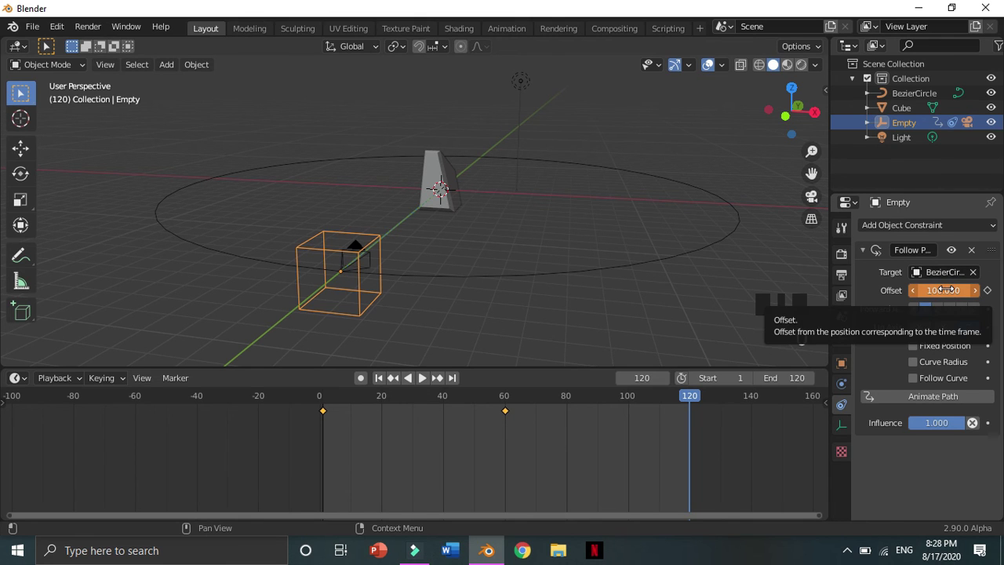
{"action": "key", "text": "i"}
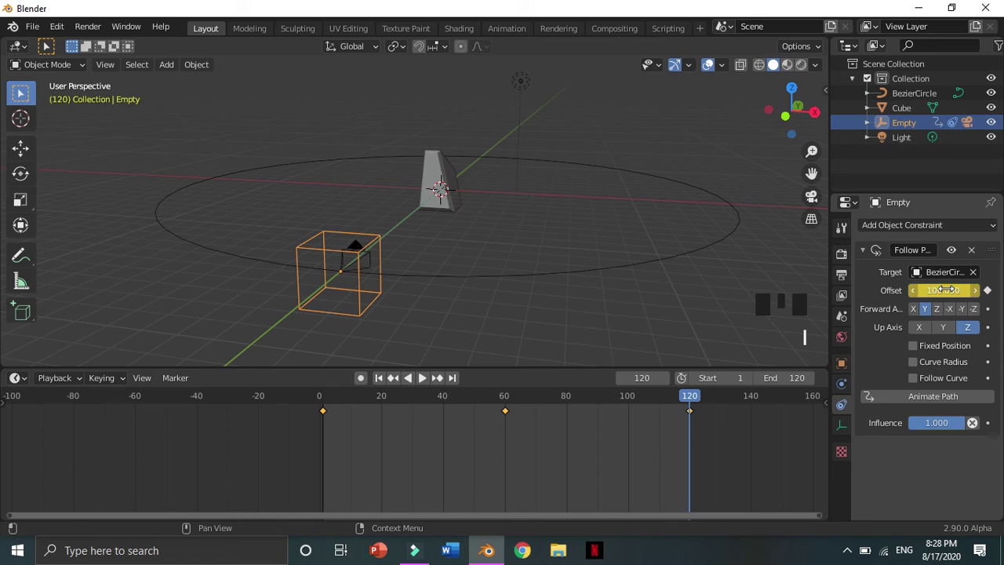
Step: Play the animation from frame 1 and watch the orbit in perspective and through the camera
{"action": "left_click", "coordinate": [378, 377]}
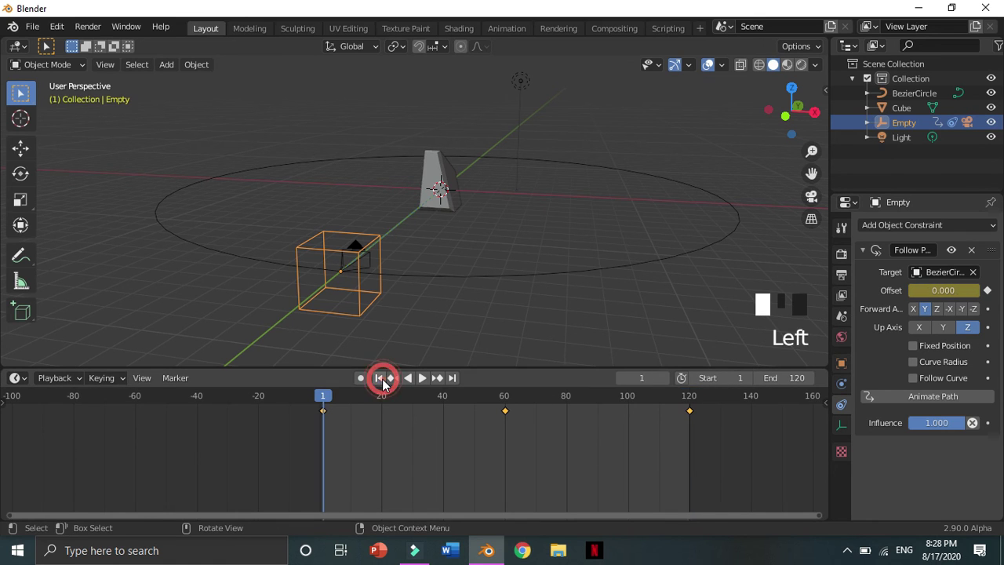
{"action": "left_click", "coordinate": [422, 378]}
{"action": "middle_click_drag", "start_coordinate": [386, 300], "coordinate": [333, 309]}
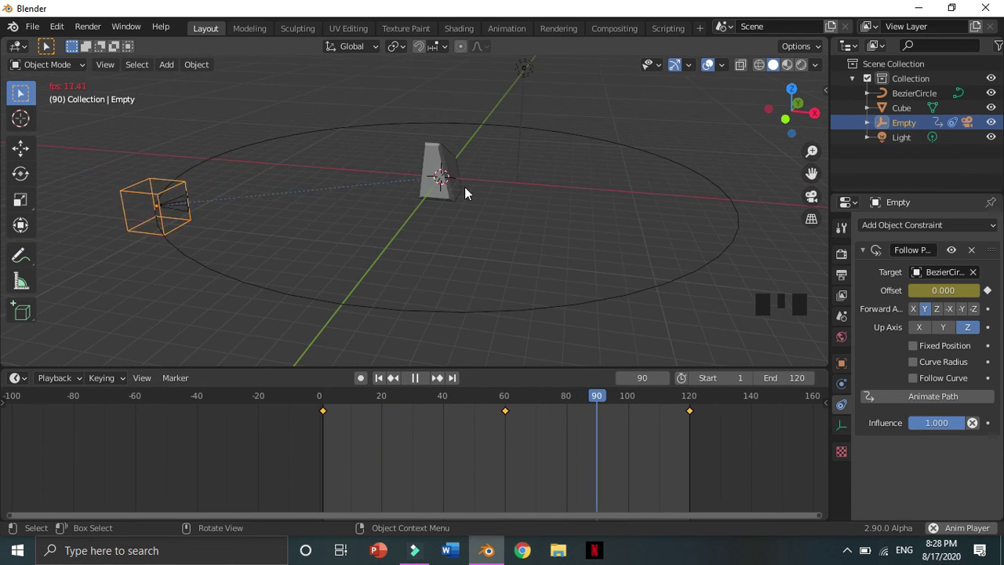
{"action": "key", "text": "KP_0"}
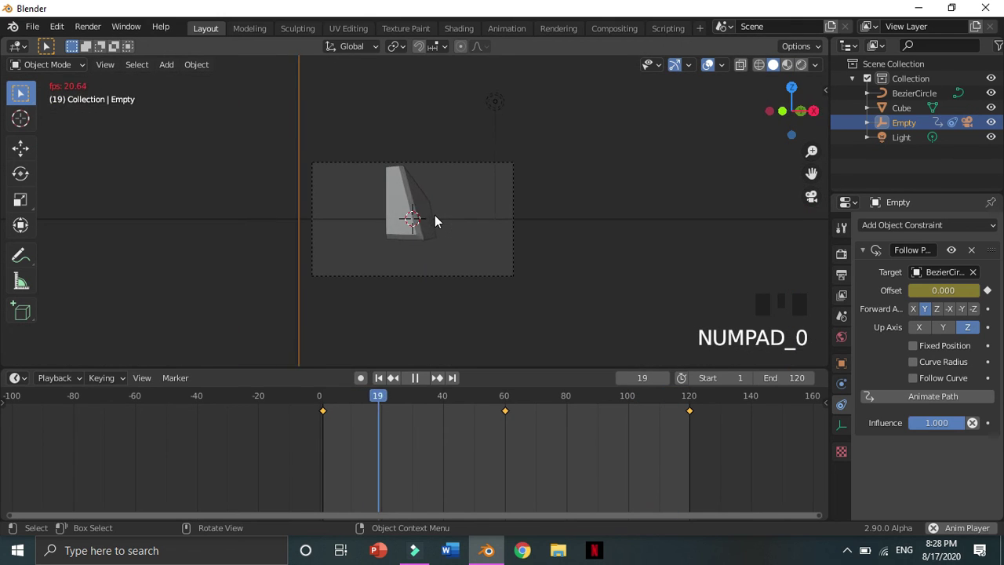
{"action": "scroll", "coordinate": [532, 266], "scroll_direction": "up", "scroll_amount": 3}
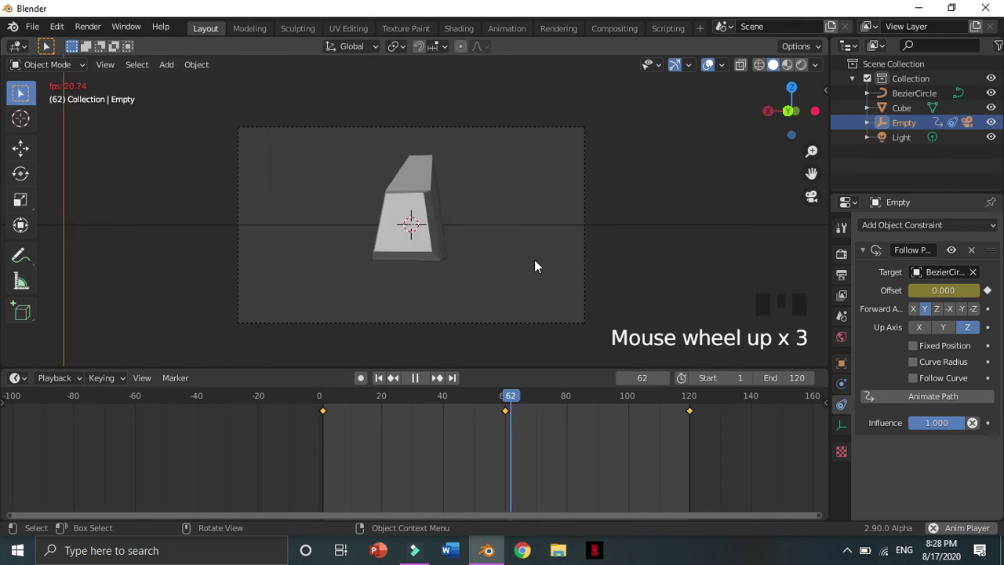
{"action": "scroll", "coordinate": [534, 264], "scroll_direction": "up", "scroll_amount": 2}
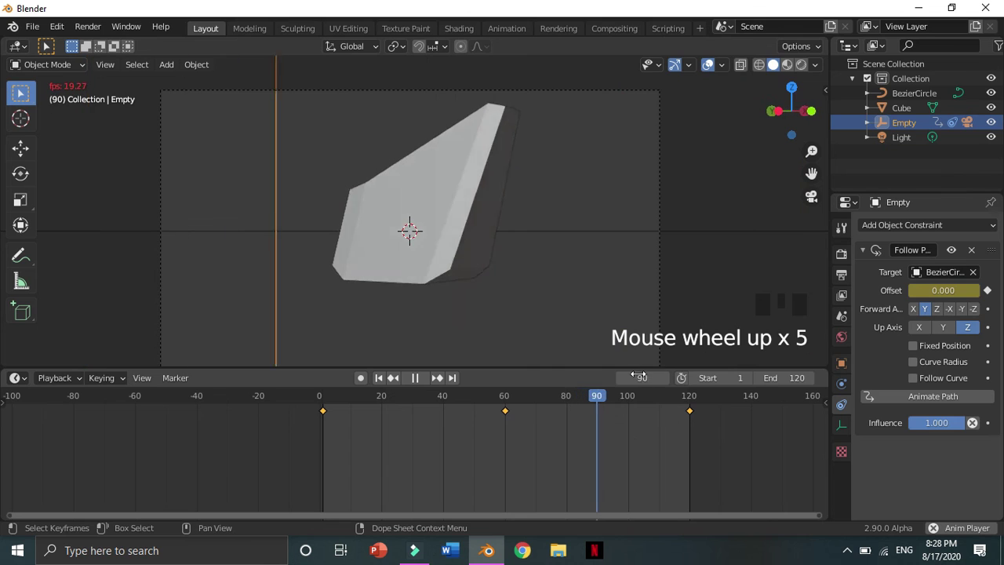
Step: Shrink the timeline area, hide the viewport overlays and frame the full camera view during playback
{"action": "left_click_drag", "start_coordinate": [614, 369], "coordinate": [596, 503]}
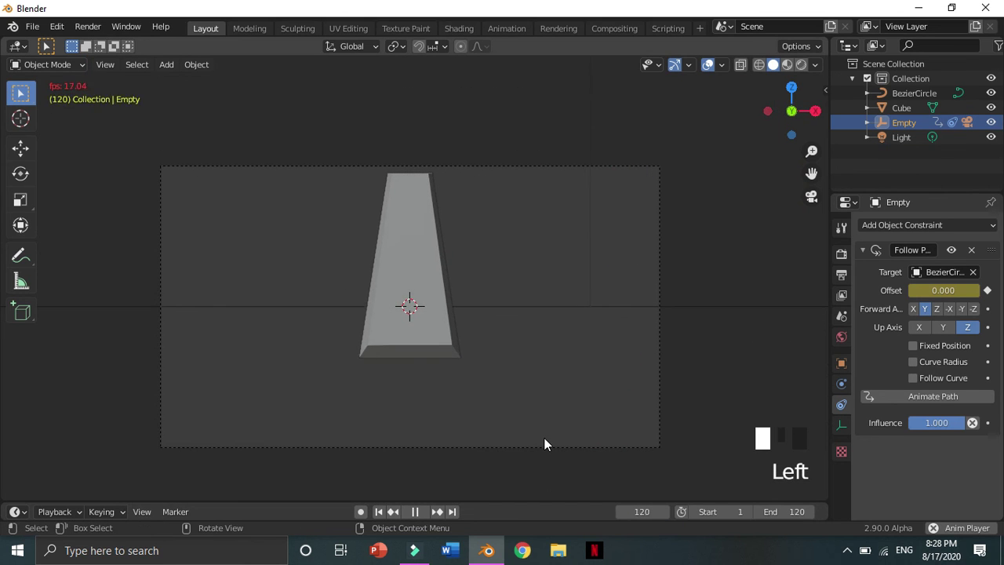
{"action": "scroll", "coordinate": [544, 437], "scroll_direction": "up", "scroll_amount": 3}
{"action": "scroll", "coordinate": [556, 427], "scroll_direction": "down", "scroll_amount": 2}
{"action": "middle_click_drag", "start_coordinate": [556, 427], "coordinate": [574, 398], "text": "shift"}
{"action": "scroll", "coordinate": [574, 398], "scroll_direction": "up", "scroll_amount": 2}
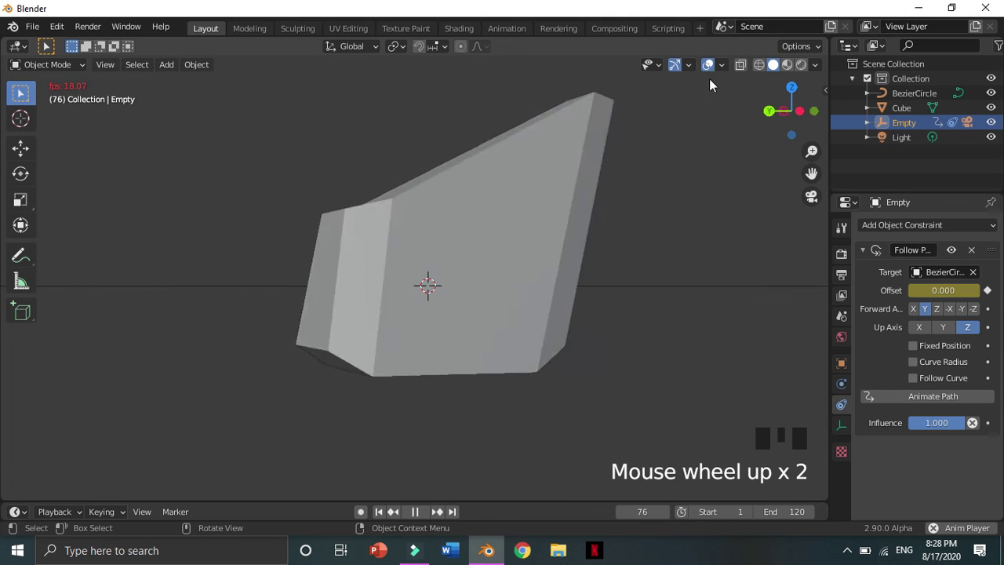
{"action": "left_click", "coordinate": [707, 65]}
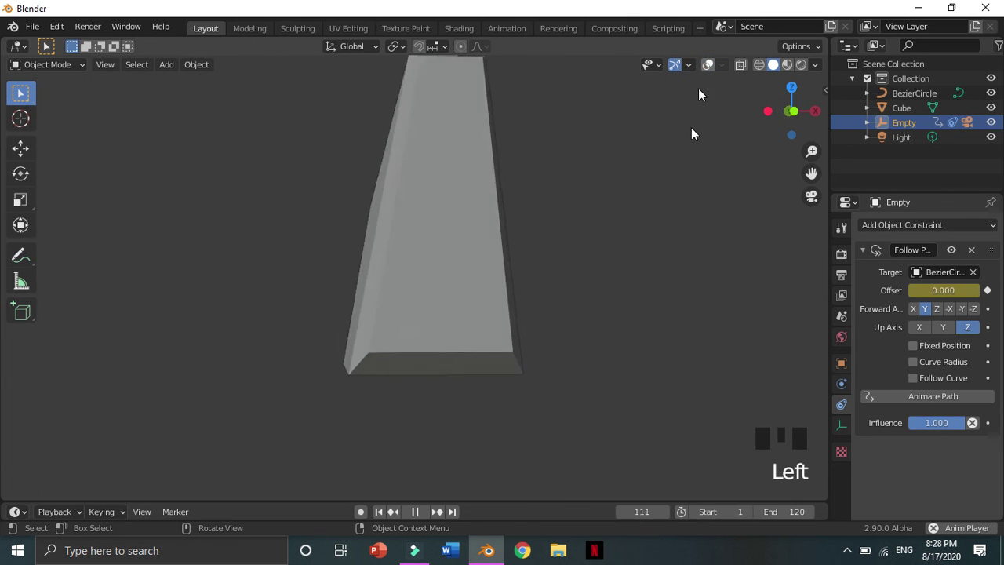
{"action": "scroll", "coordinate": [671, 218], "scroll_direction": "down", "scroll_amount": 2}
{"action": "middle_click_drag", "start_coordinate": [670, 217], "coordinate": [674, 220], "text": "shift"}
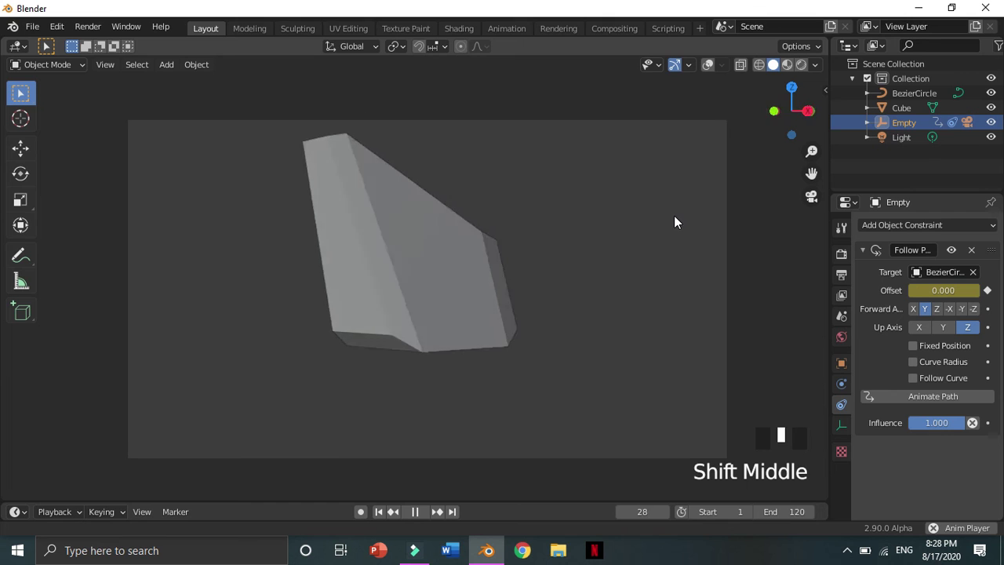
{"action": "scroll", "coordinate": [671, 225], "scroll_direction": "down", "scroll_amount": 1, "text": "shift"}
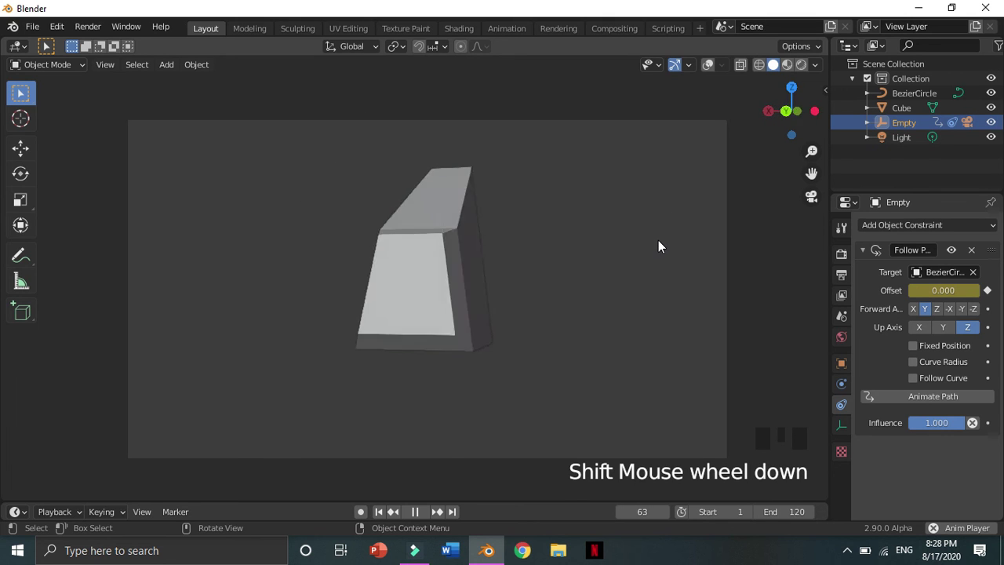